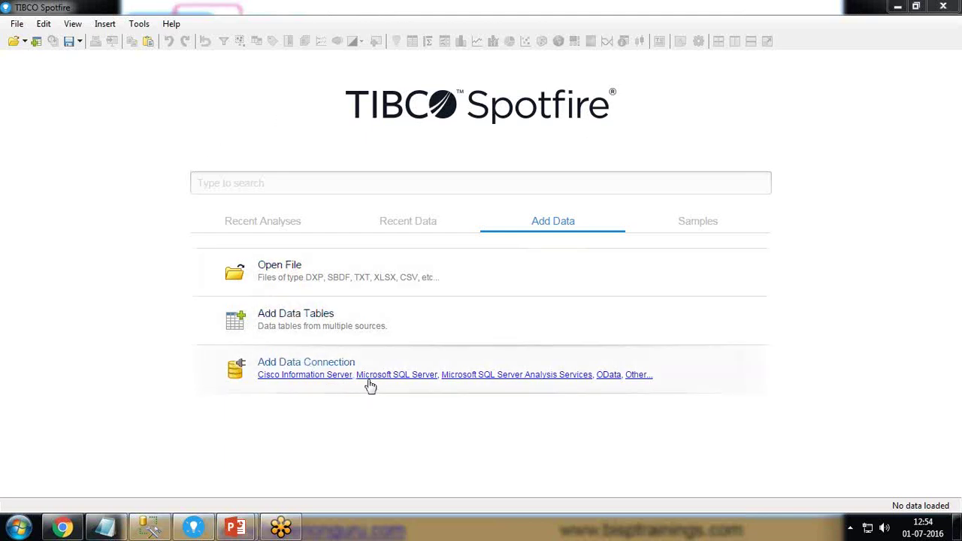
Step: Start a new Microsoft SQL Server connection to server BISPPC
click(409, 379)
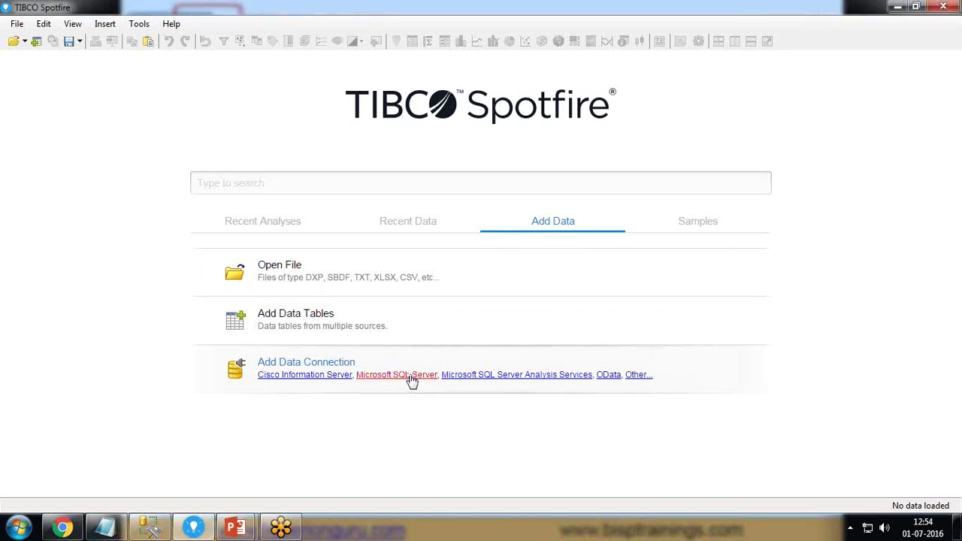
drag(446, 139, 351, 122)
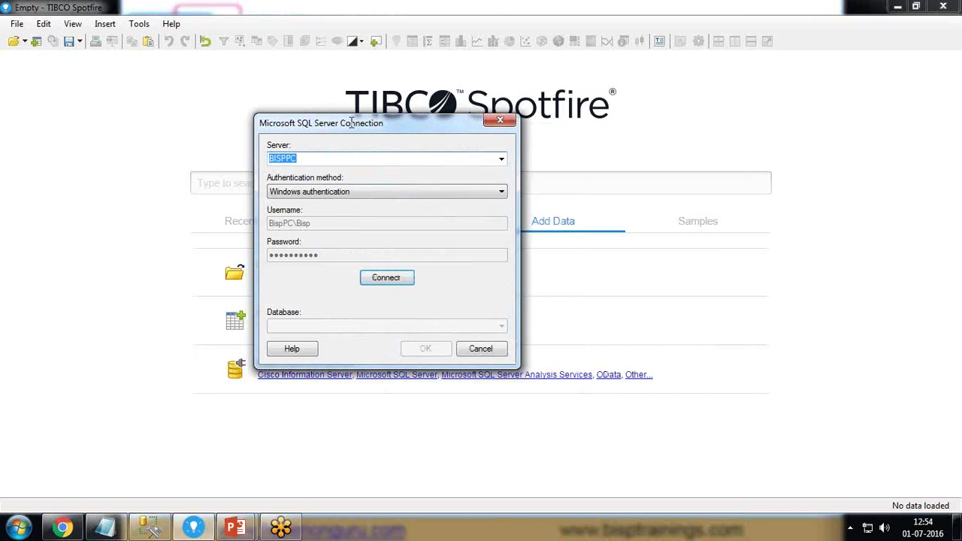
click(314, 157)
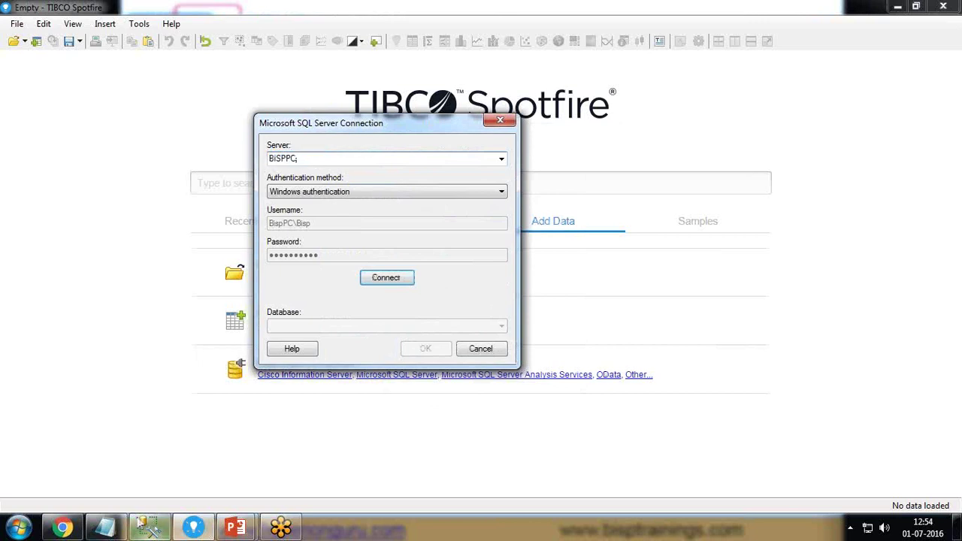
click(149, 527)
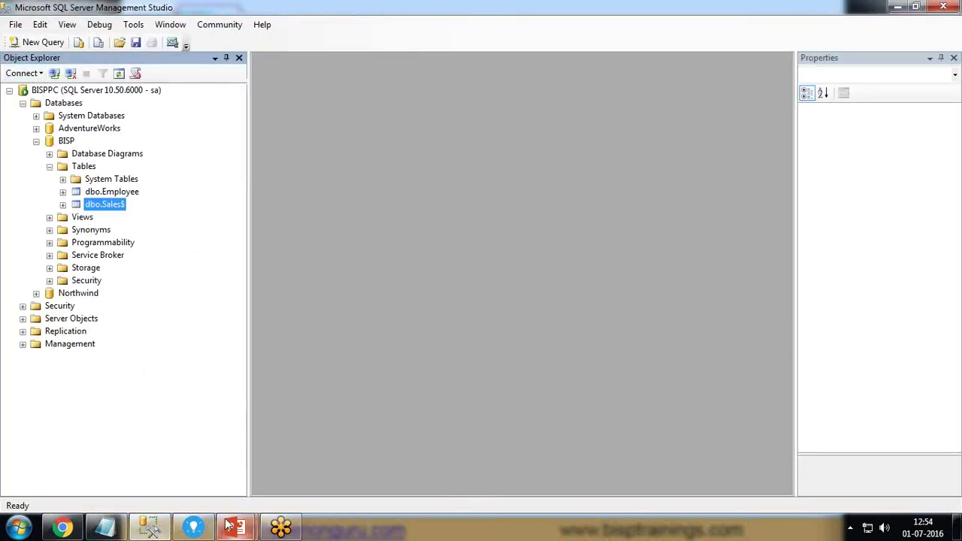
click(194, 526)
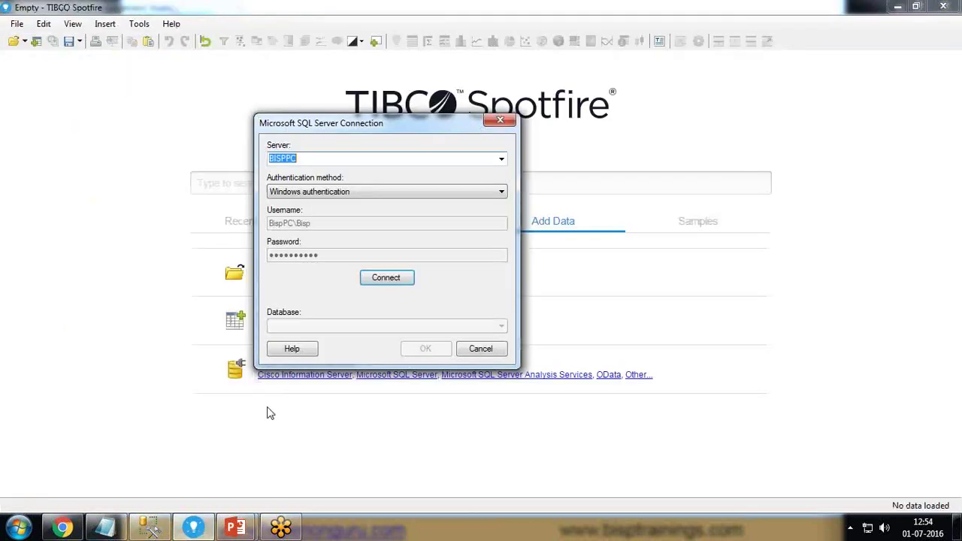
Step: Switch to SQL Server authentication, enter the login username and password, and connect
click(311, 194)
click(312, 215)
click(298, 224)
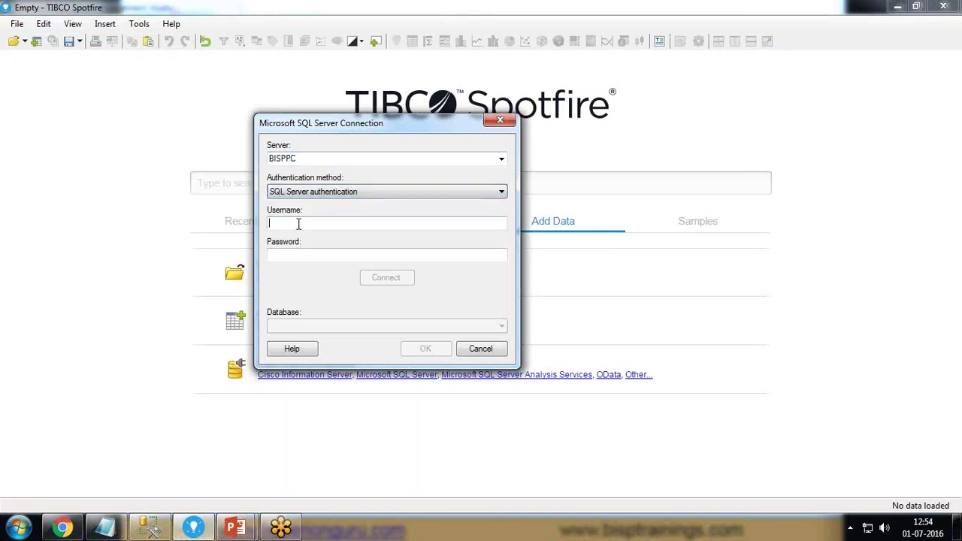
text(sa)
click(300, 254)
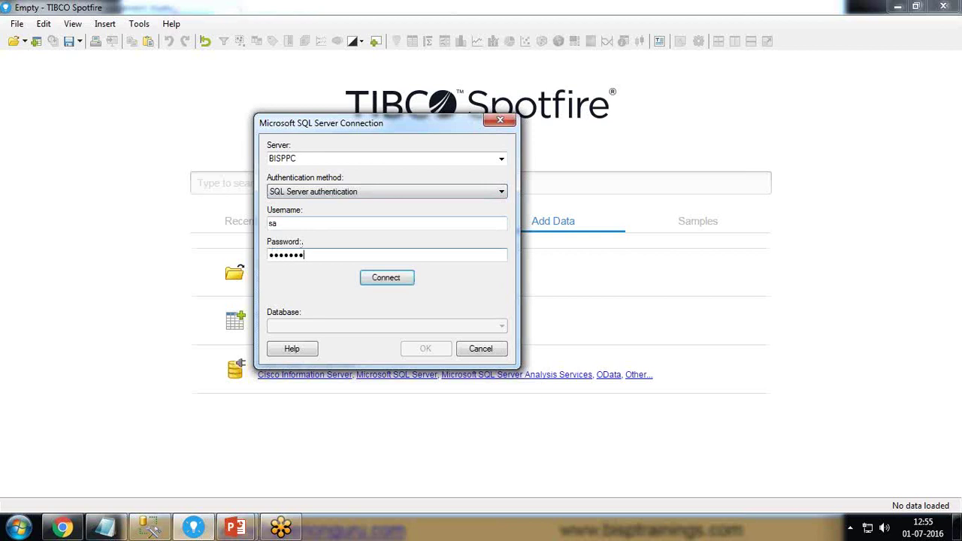
click(379, 284)
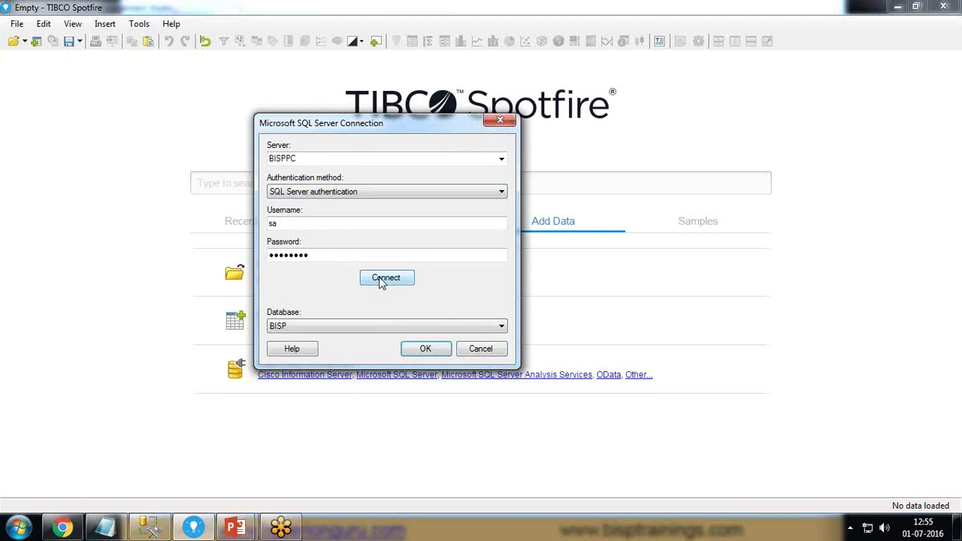
Step: Select the BISP database and confirm the connection settings
click(373, 326)
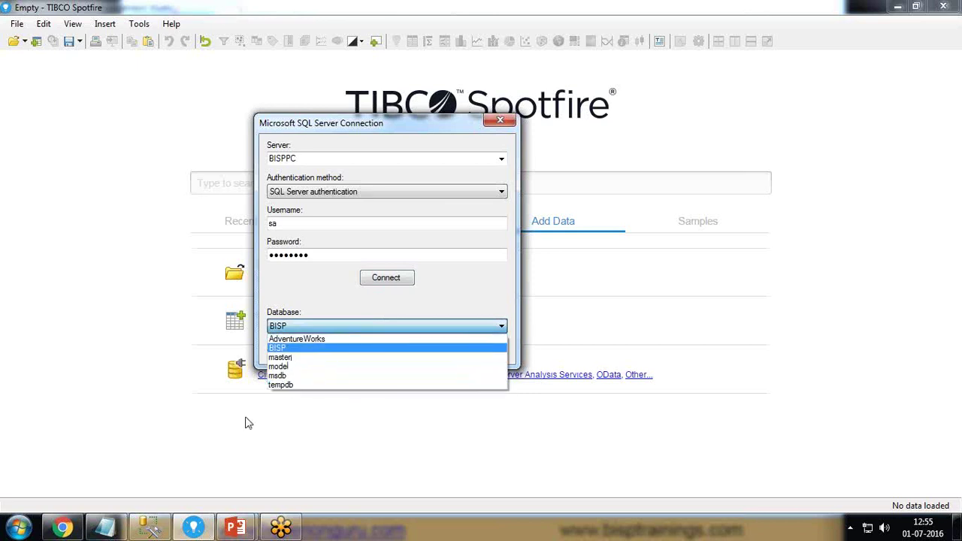
click(150, 527)
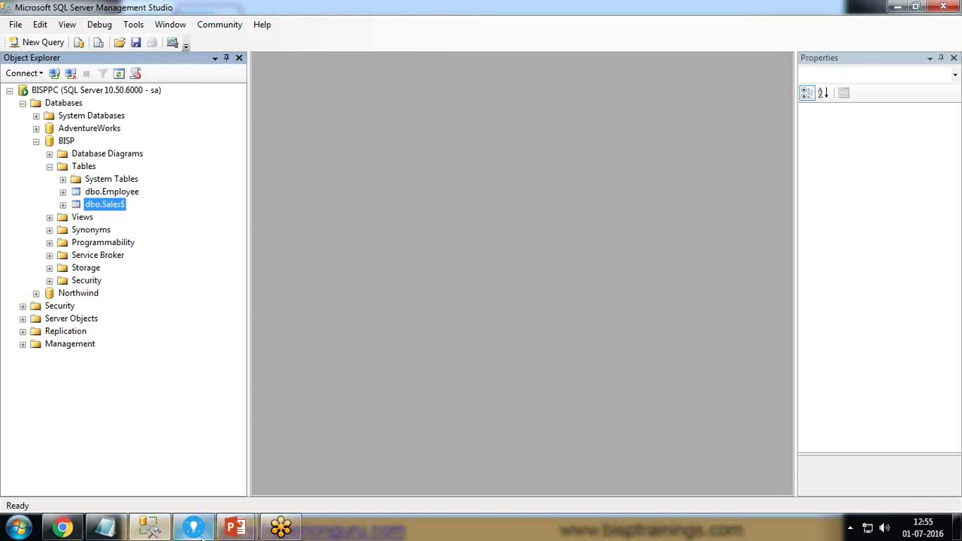
key(alt+Tab)
click(336, 326)
scroll(316, 353, up, 1)
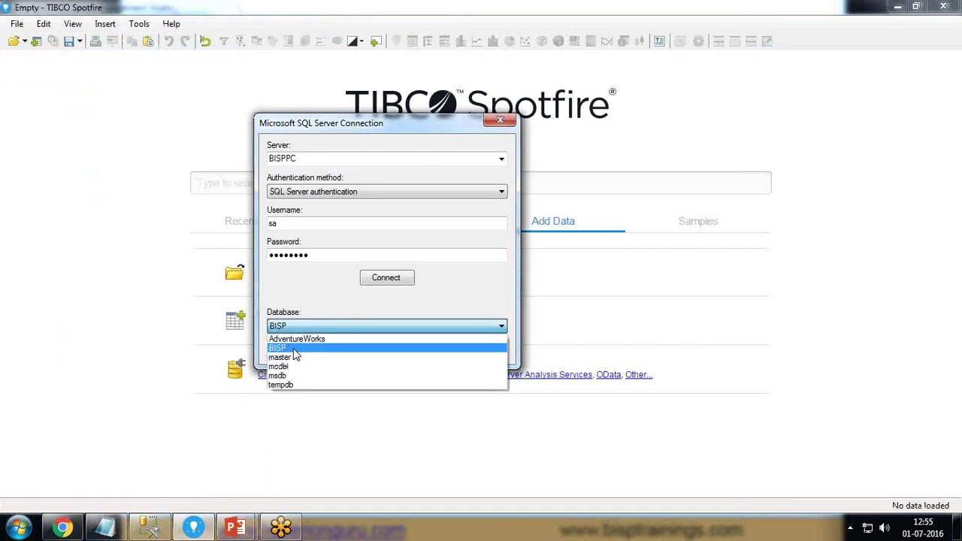
click(293, 345)
click(417, 351)
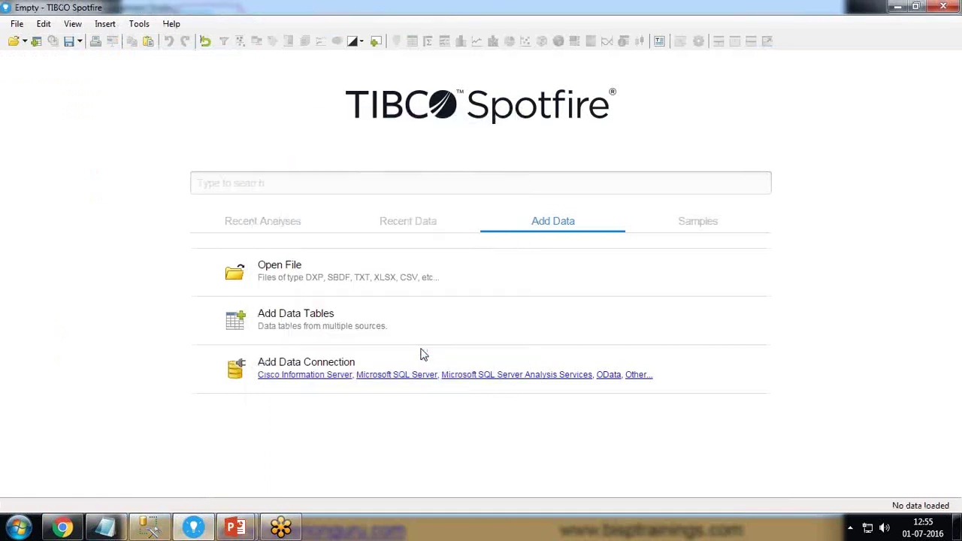
Step: Add the Sales$ table to the views in the connection and confirm it
drag(388, 48, 278, 41)
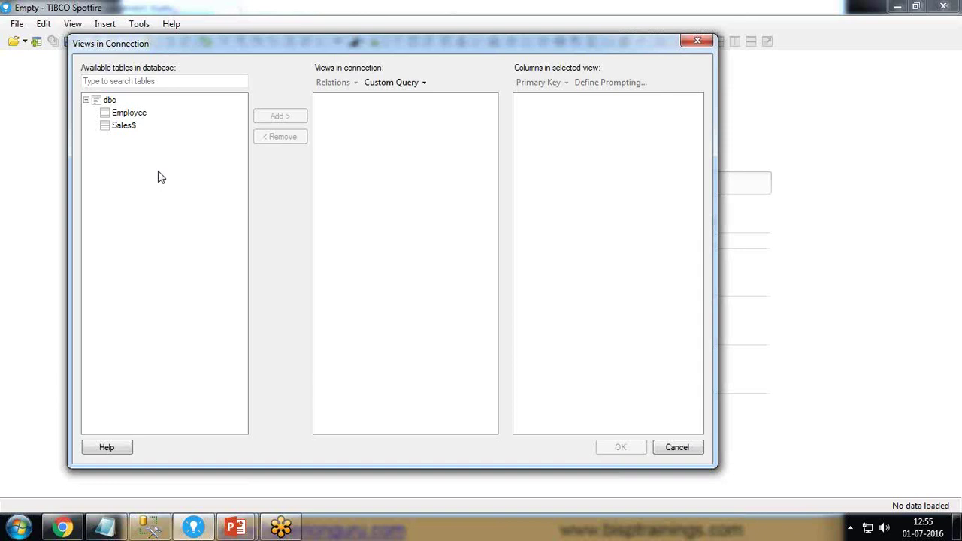
click(117, 130)
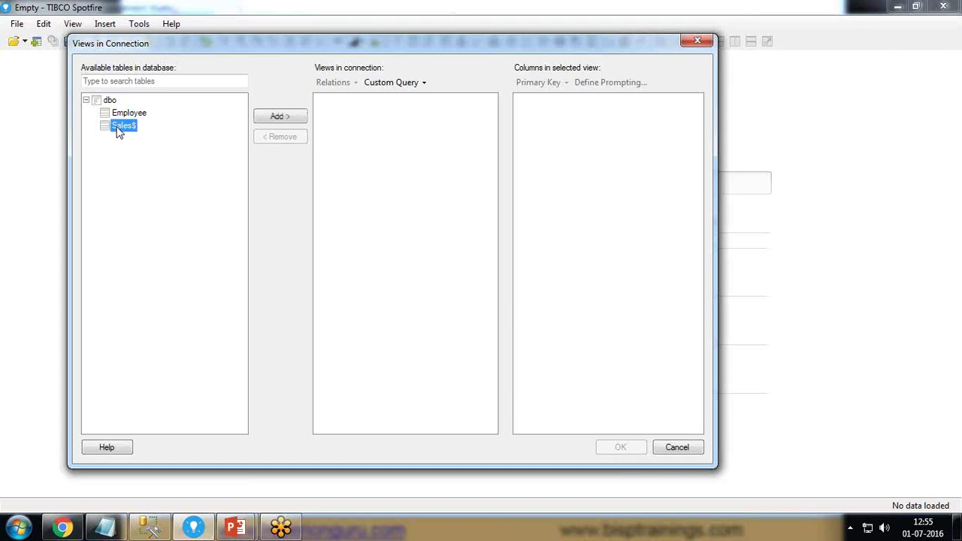
click(276, 119)
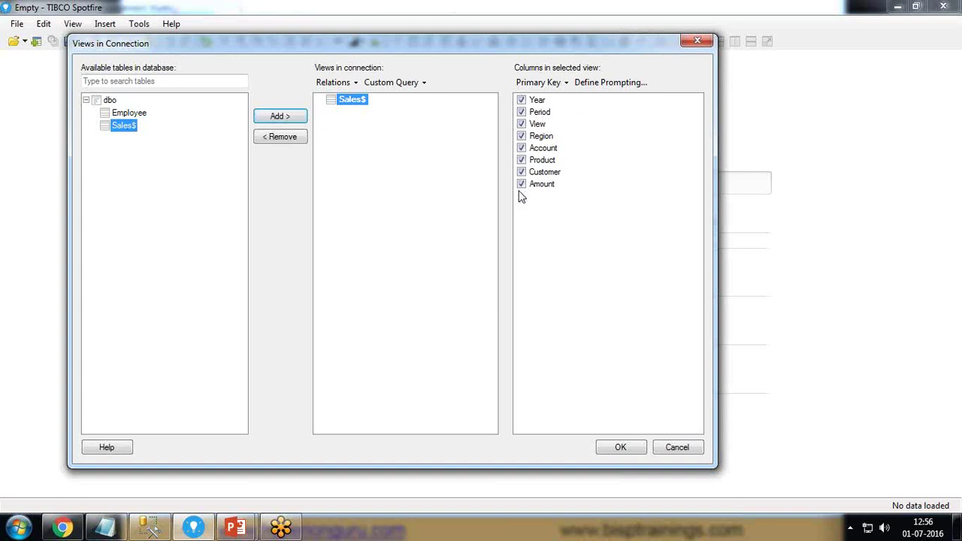
click(621, 447)
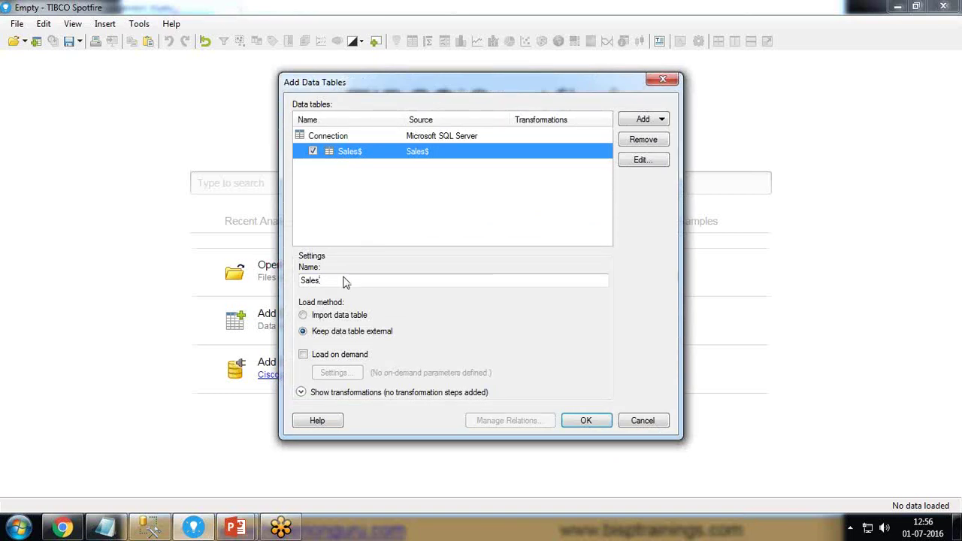
Step: Set the Sales table's load method to Import data table and load its 714 rows
click(304, 316)
click(589, 421)
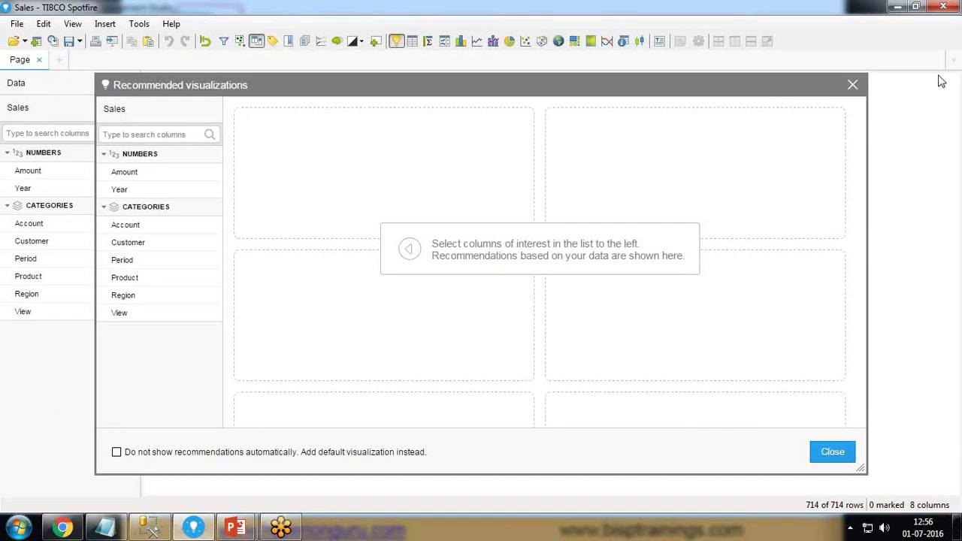
click(833, 452)
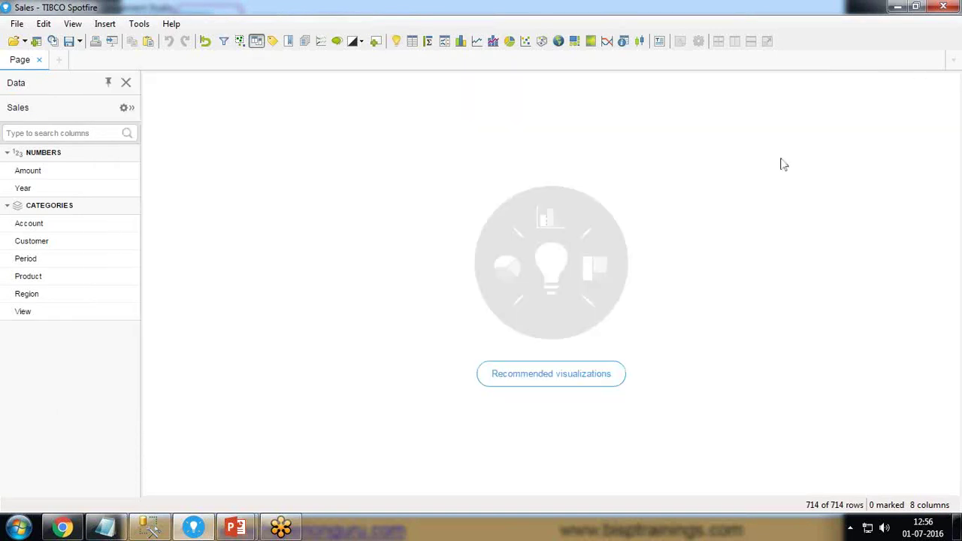
click(412, 41)
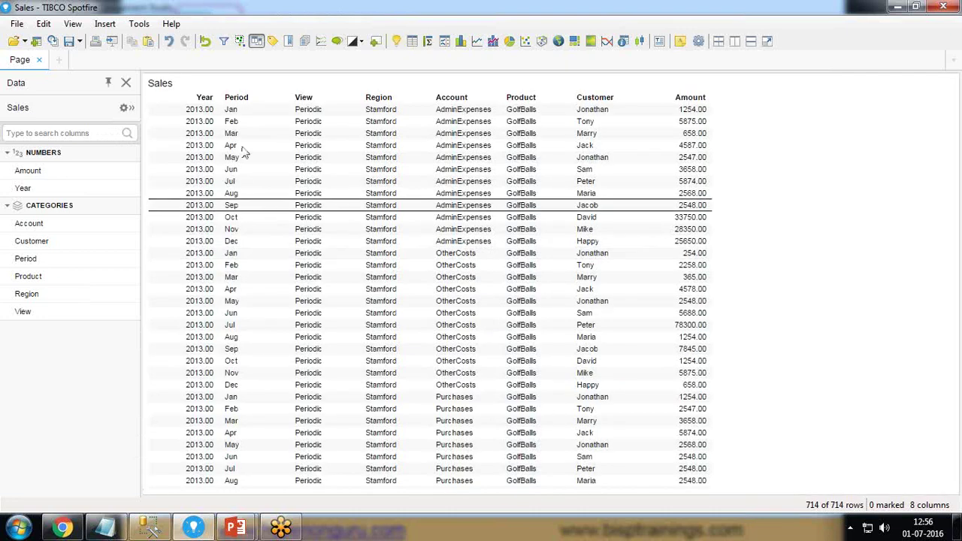
scroll(361, 303, down, 7)
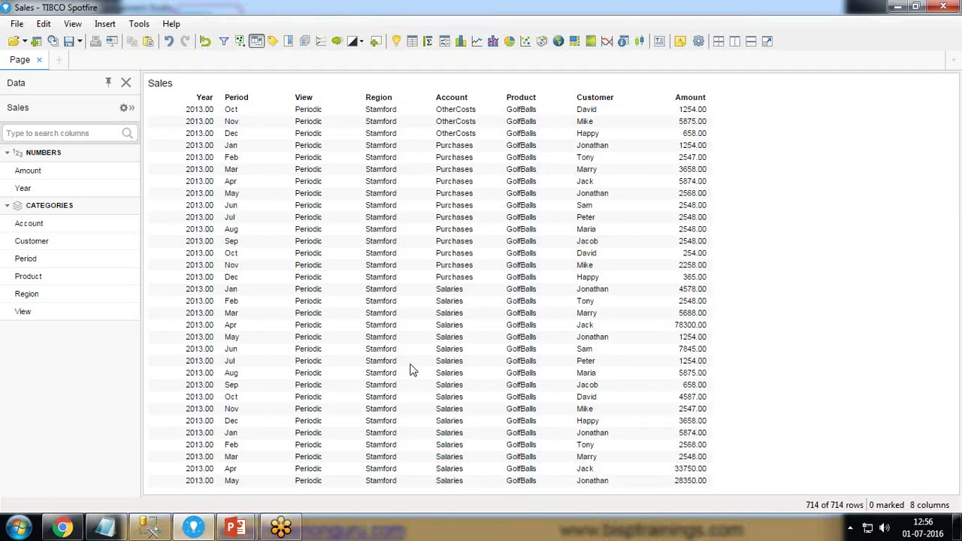
scroll(412, 366, down, 5)
scroll(413, 362, up, 12)
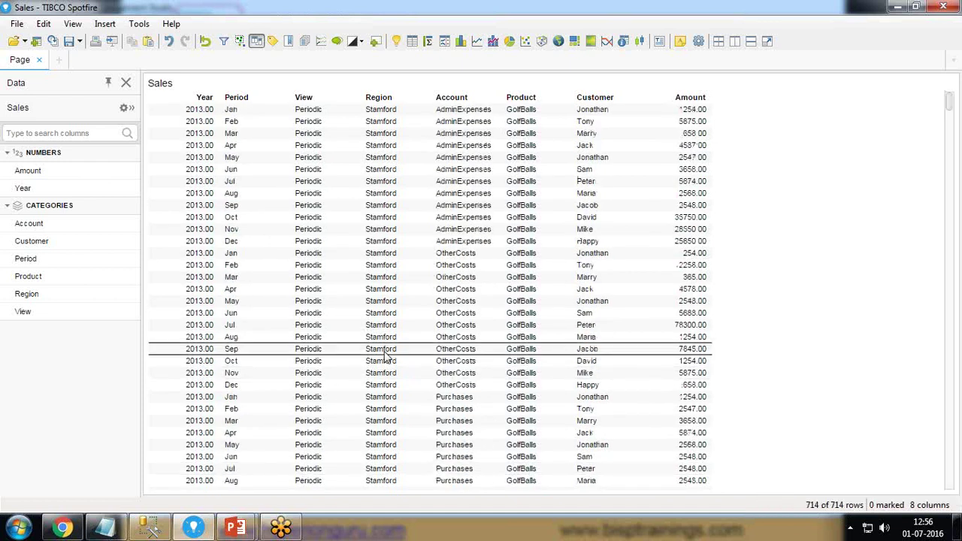
scroll(387, 357, down, 20)
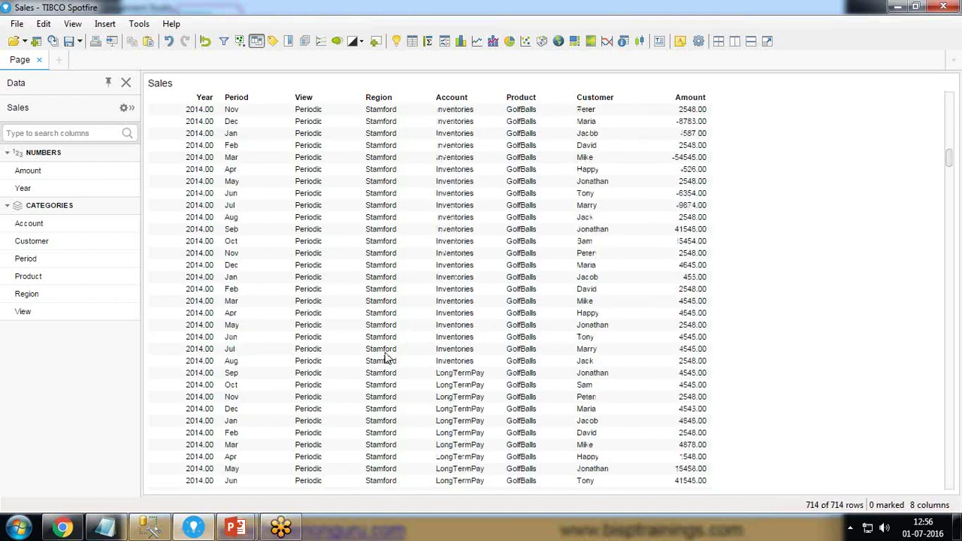
scroll(387, 358, down, 20)
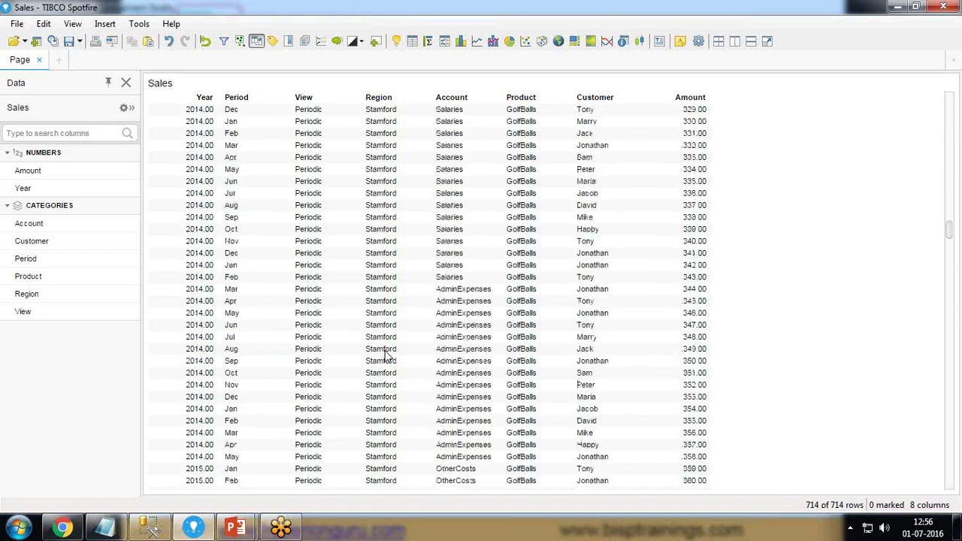
scroll(383, 353, down, 5)
scroll(368, 331, up, 20)
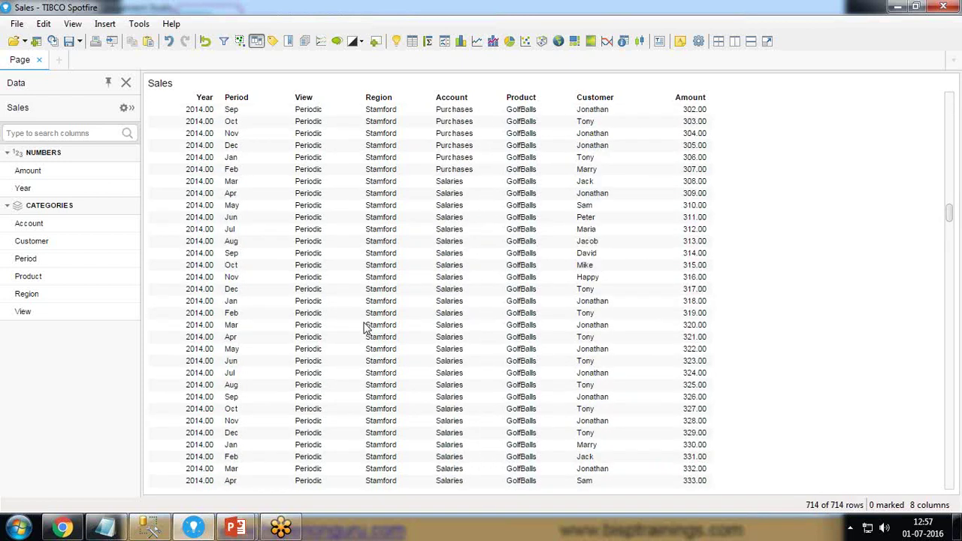
scroll(348, 312, up, 20)
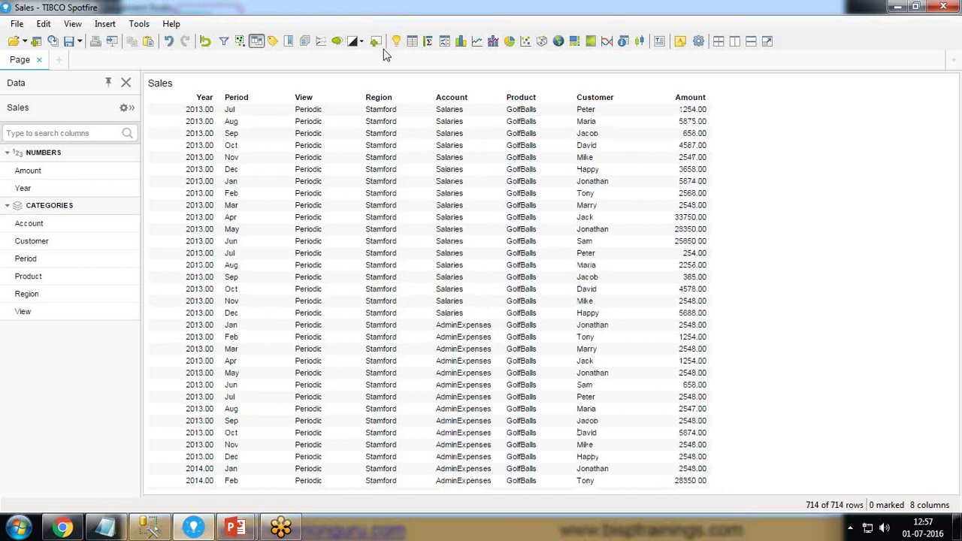
Step: Show the Sales filters and exclude 2013 and 2014 from the Year filter
click(224, 41)
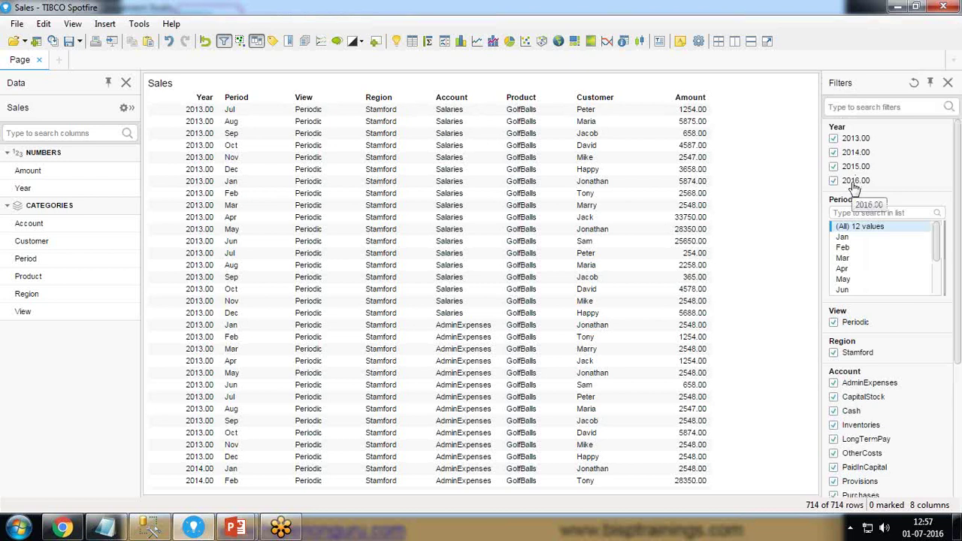
click(834, 152)
click(834, 138)
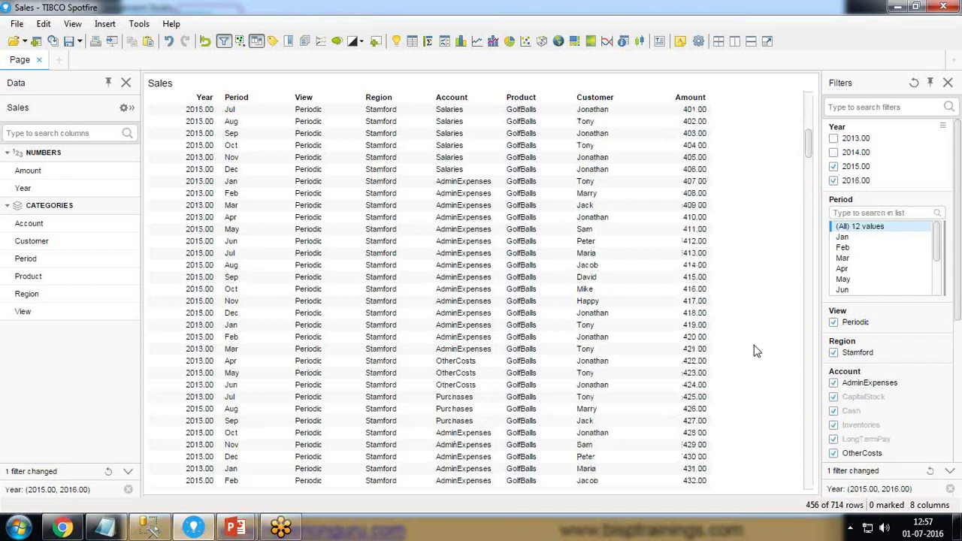
Step: Re-include 2013 and 2014 so all 714 rows show, then open the Windows Start menu
scroll(759, 357, up, 8)
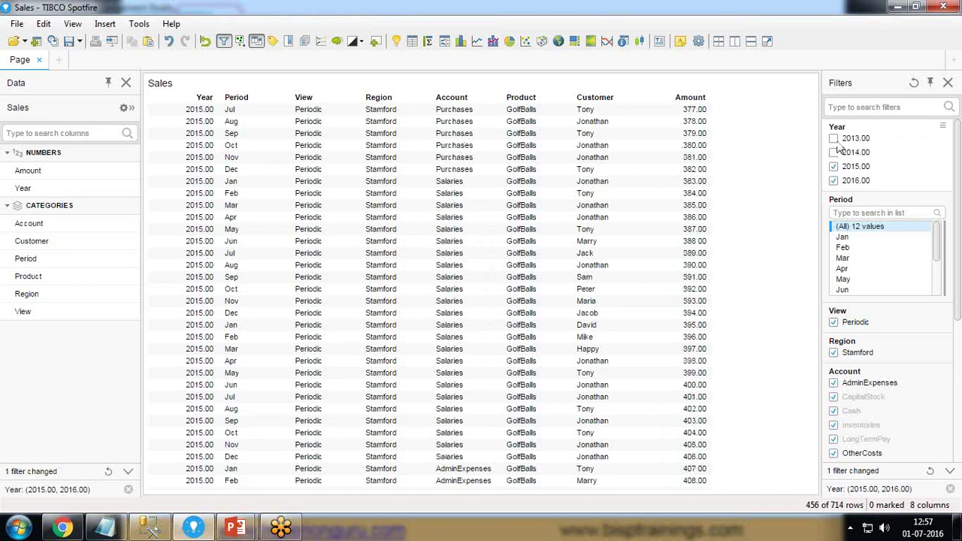
scroll(679, 358, down, 3)
scroll(679, 357, up, 4)
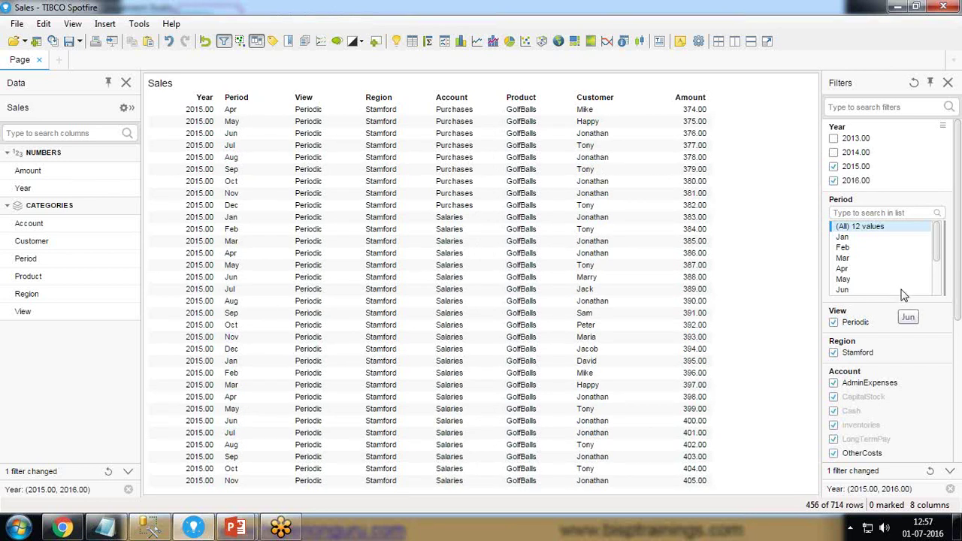
click(833, 152)
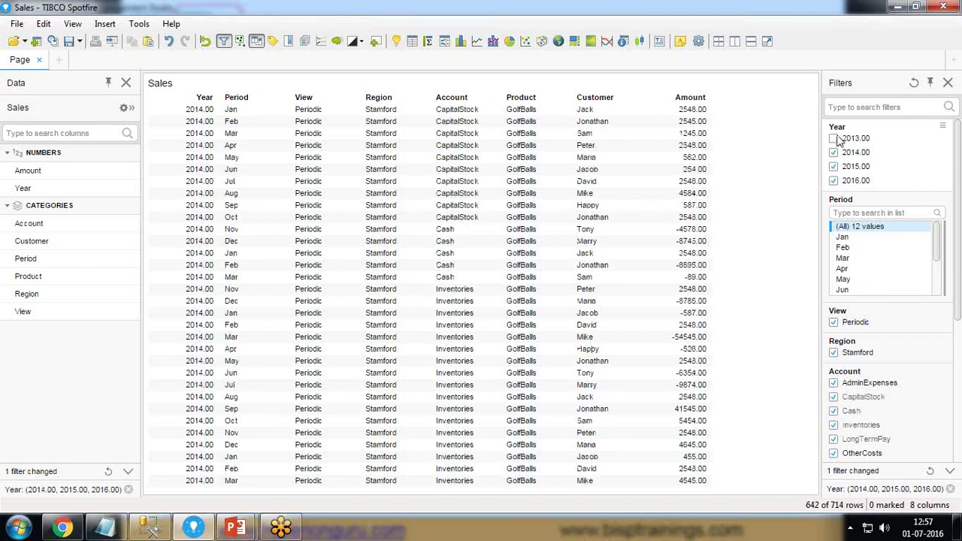
click(834, 138)
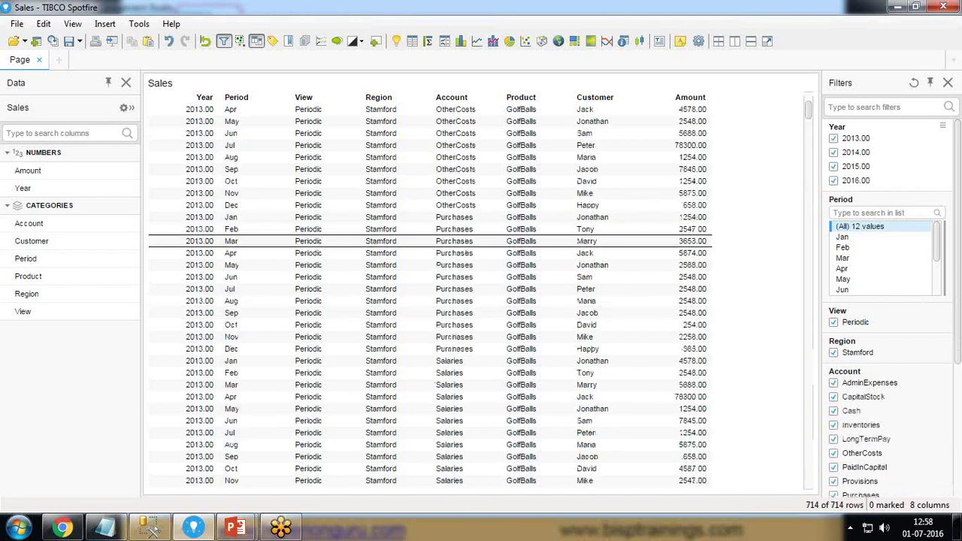
click(6, 532)
Step: Launch Excel with a new blank workbook filling the screen
text(excel)
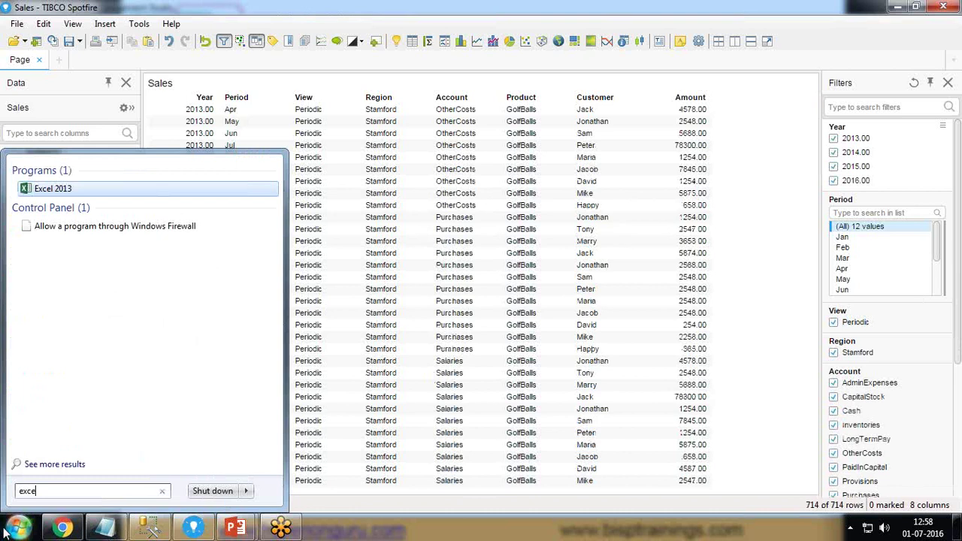
key(Return)
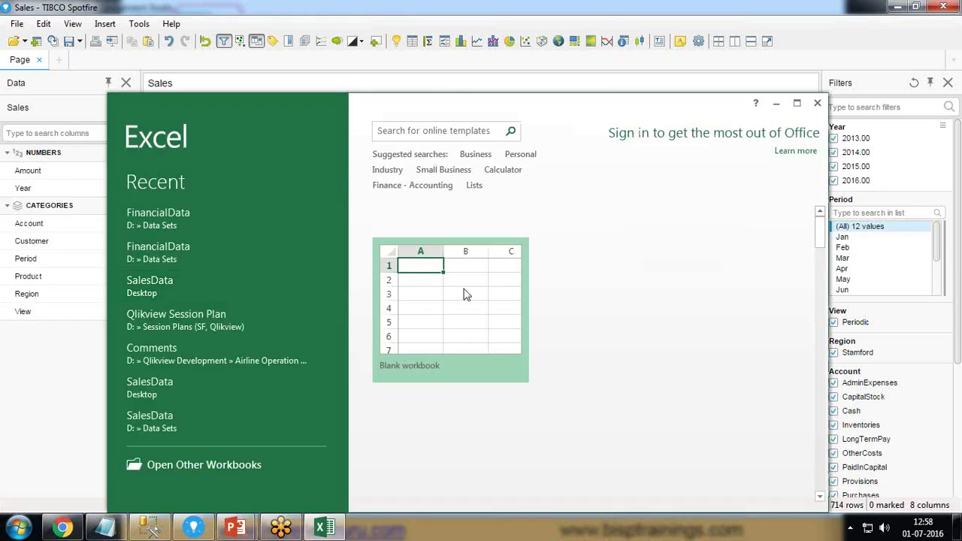
click(454, 283)
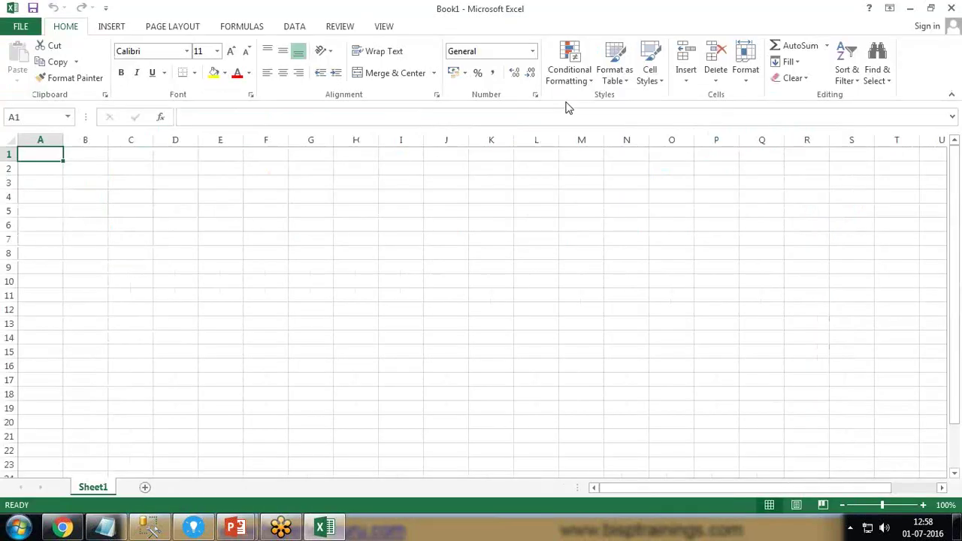
double_click(571, 106)
Step: Enter the heading Year in A1 and fill years 2000 through 2016 down to A18
text(Year)
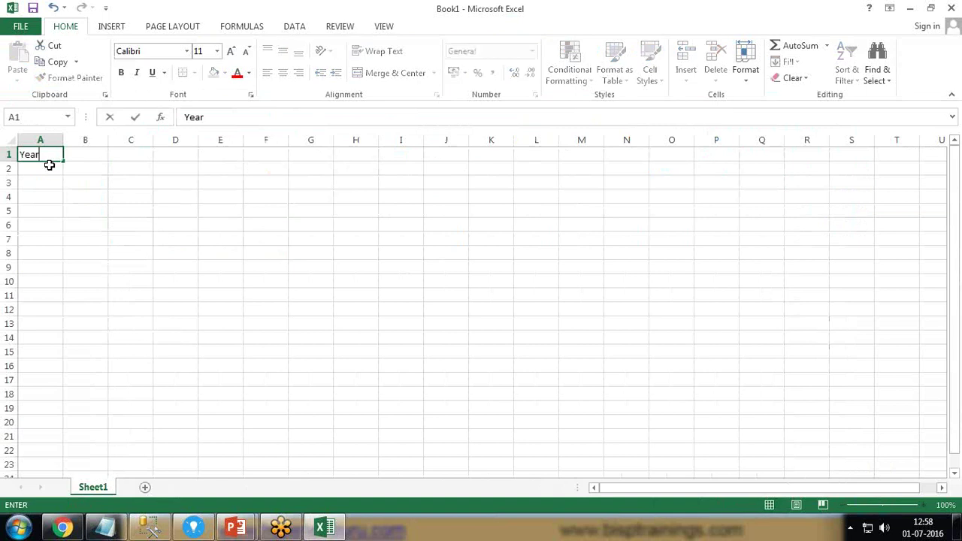
key(Return)
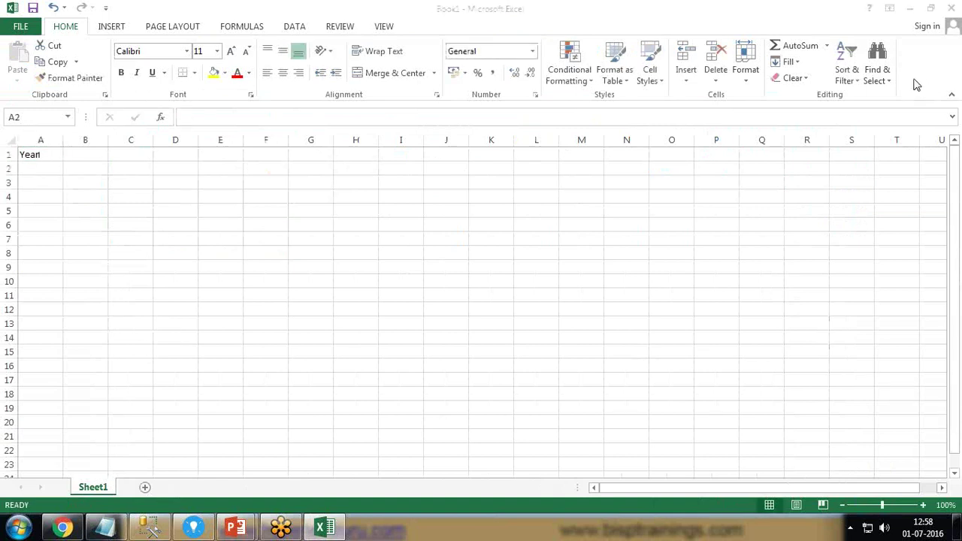
text(2000)
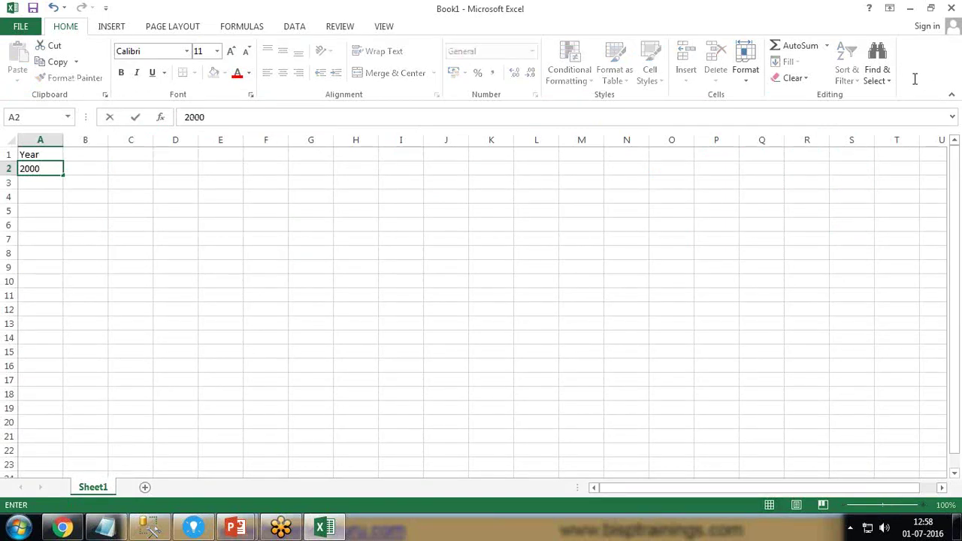
key(Return)
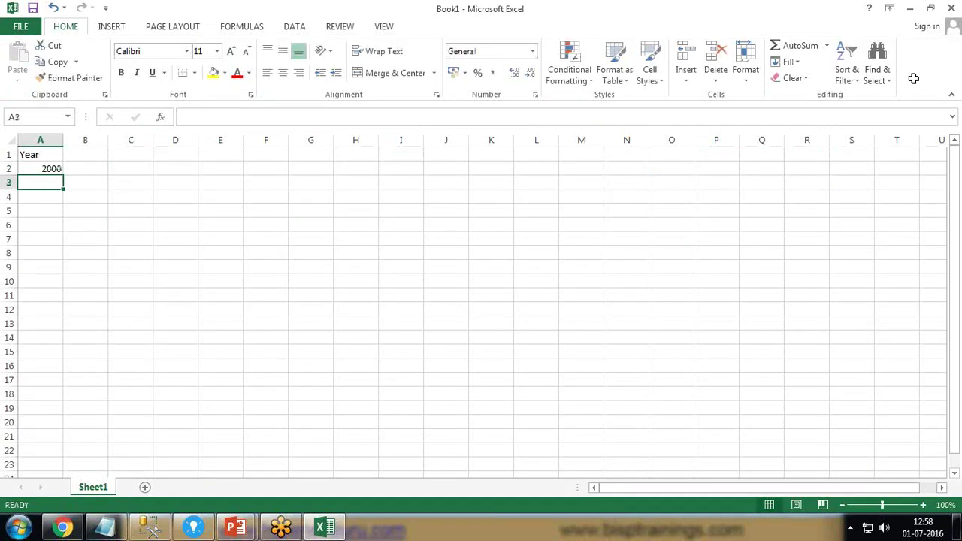
text(20)
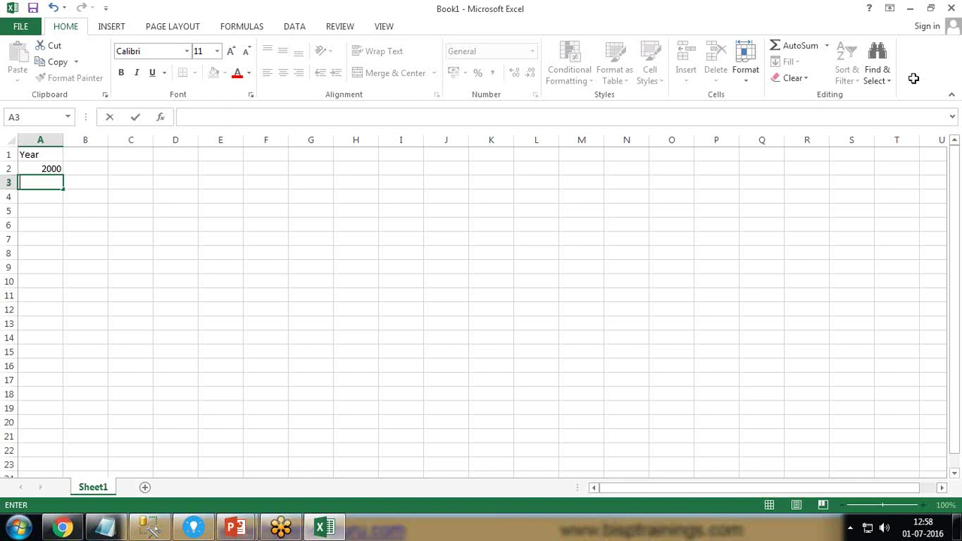
click(59, 172)
drag(65, 174, 71, 408)
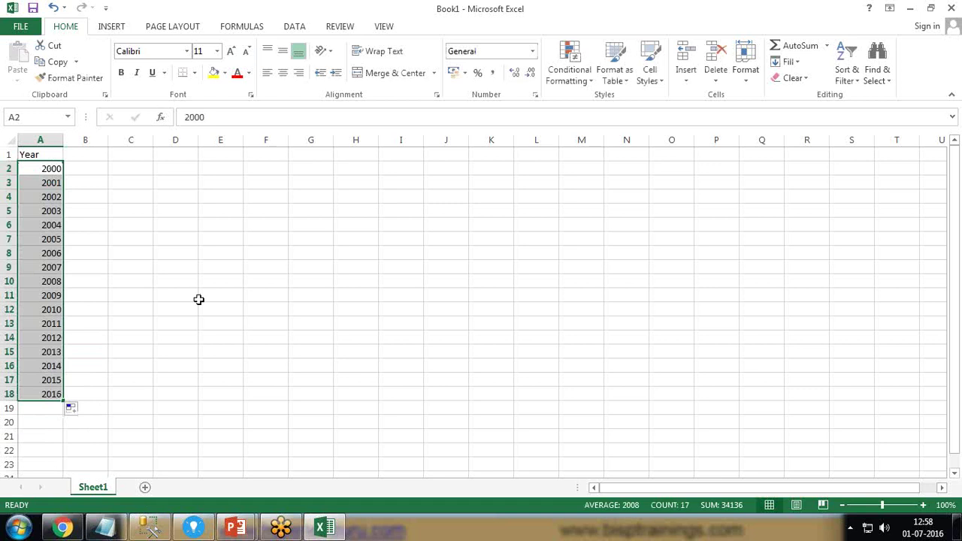
Step: Copy the Year column A1:A18 and return to Spotfire
click(41, 142)
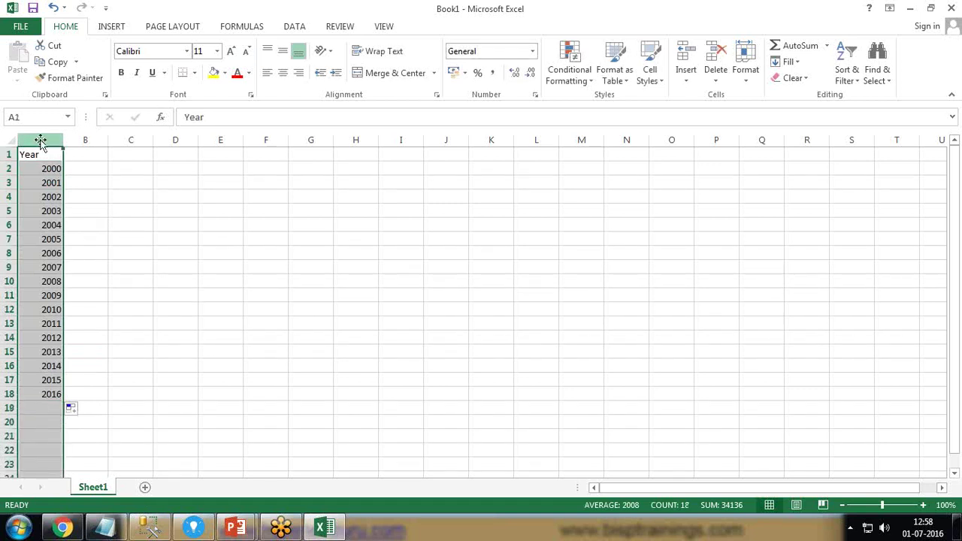
drag(38, 153, 28, 394)
right_click(36, 298)
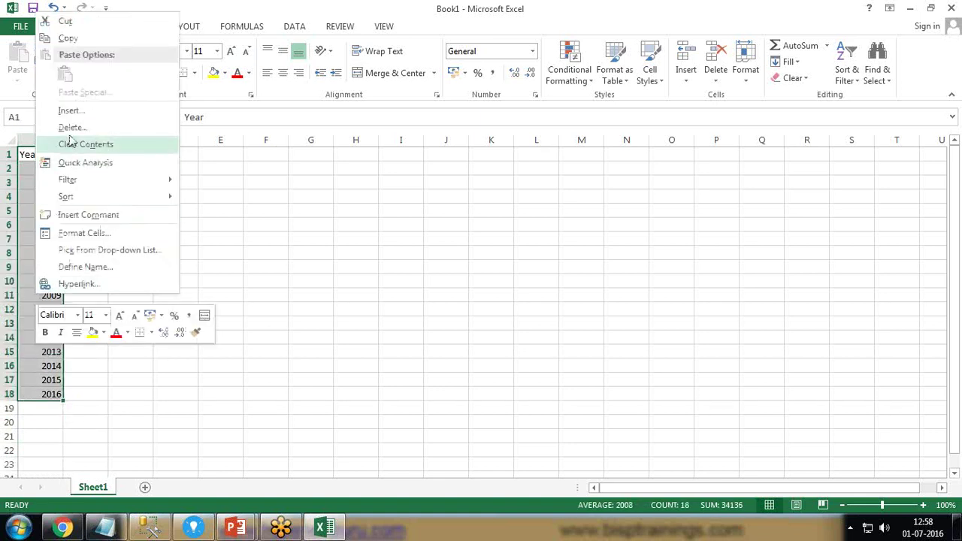
click(70, 37)
click(197, 529)
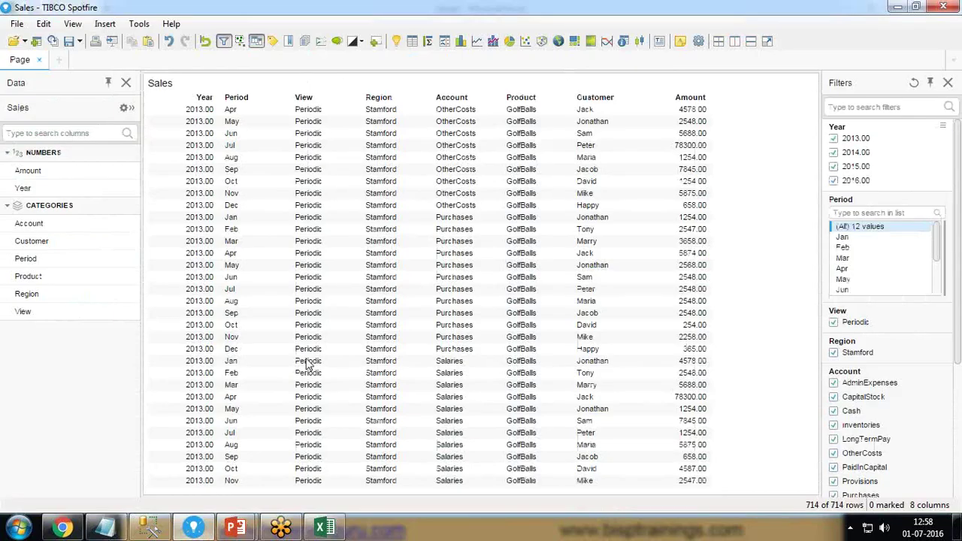
Step: Import the copied Year column from the clipboard as a new data table named 'Year Table'
click(36, 42)
click(645, 122)
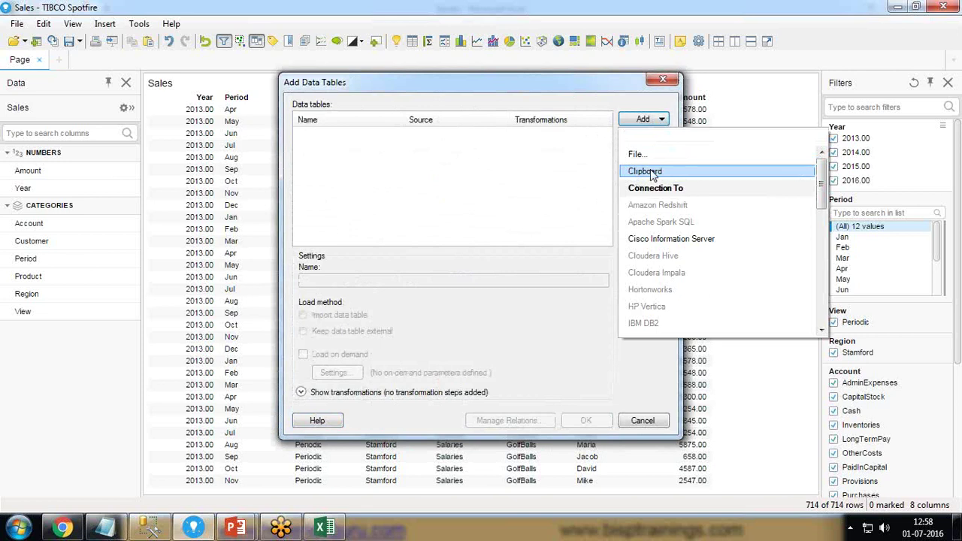
click(645, 171)
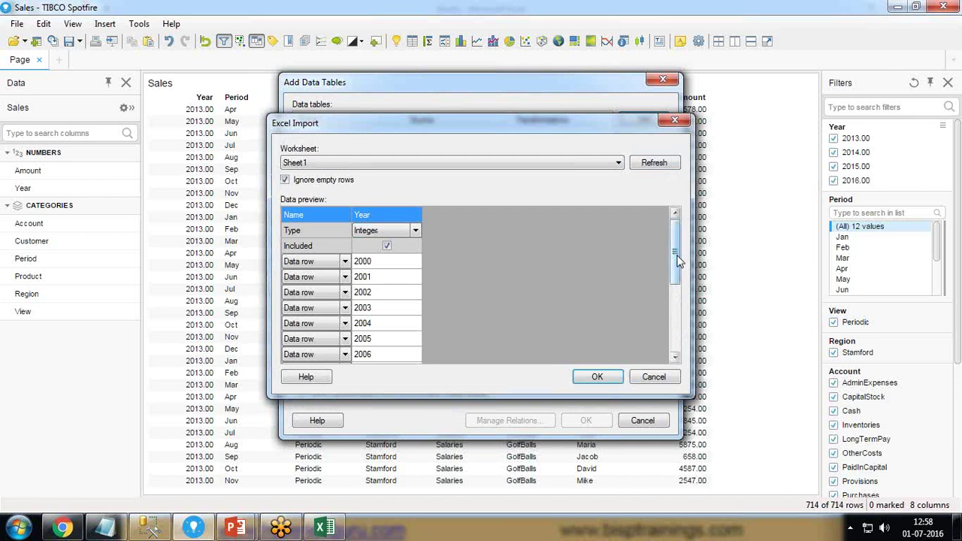
mouse_move(679, 259)
mouse_down()
mouse_move(672, 334)
mouse_move(668, 251)
mouse_move(664, 322)
mouse_move(665, 263)
mouse_up()
click(600, 376)
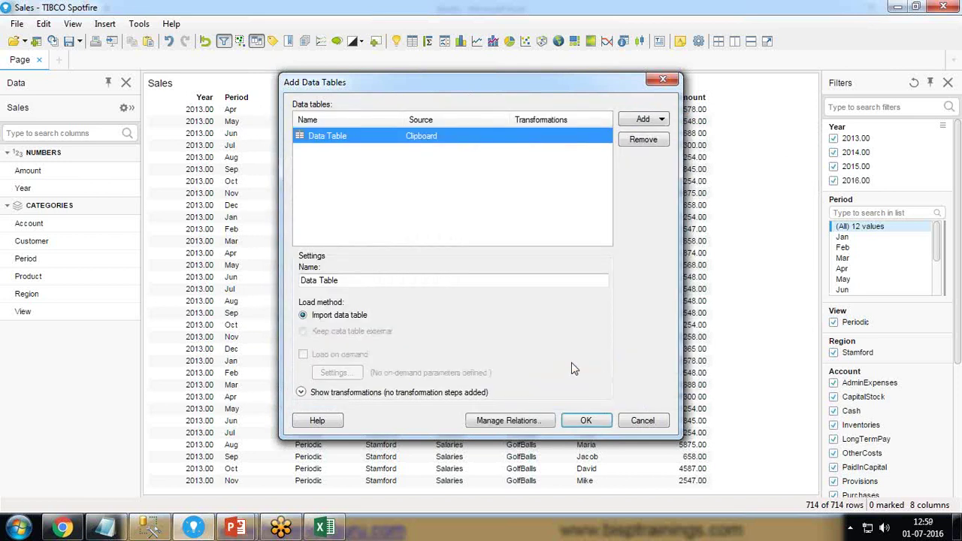
double_click(318, 283)
key(BackSpace)
text(Year)
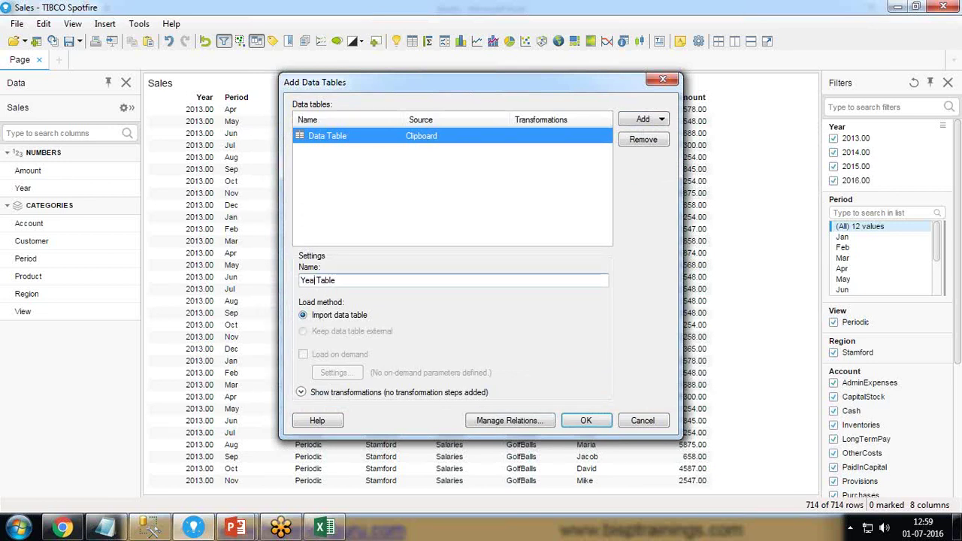
click(596, 423)
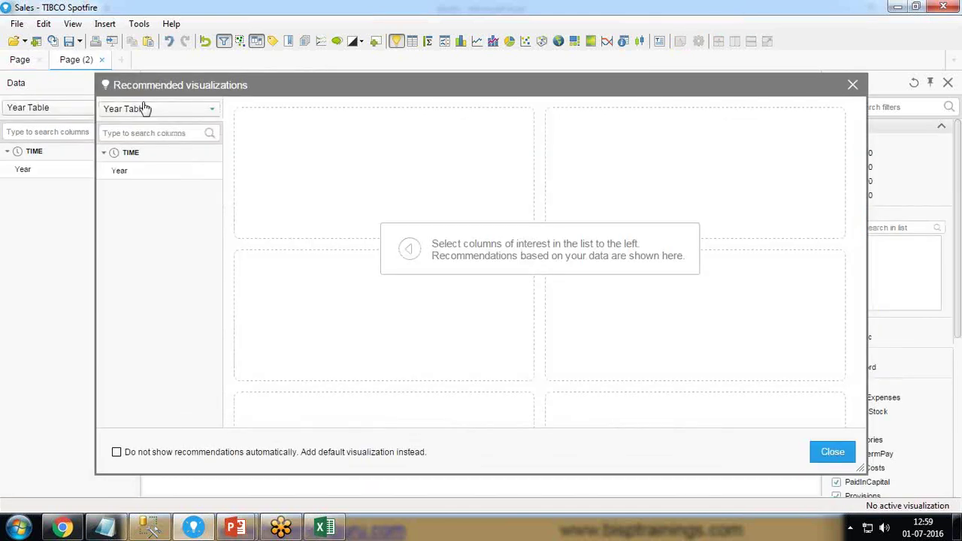
click(842, 452)
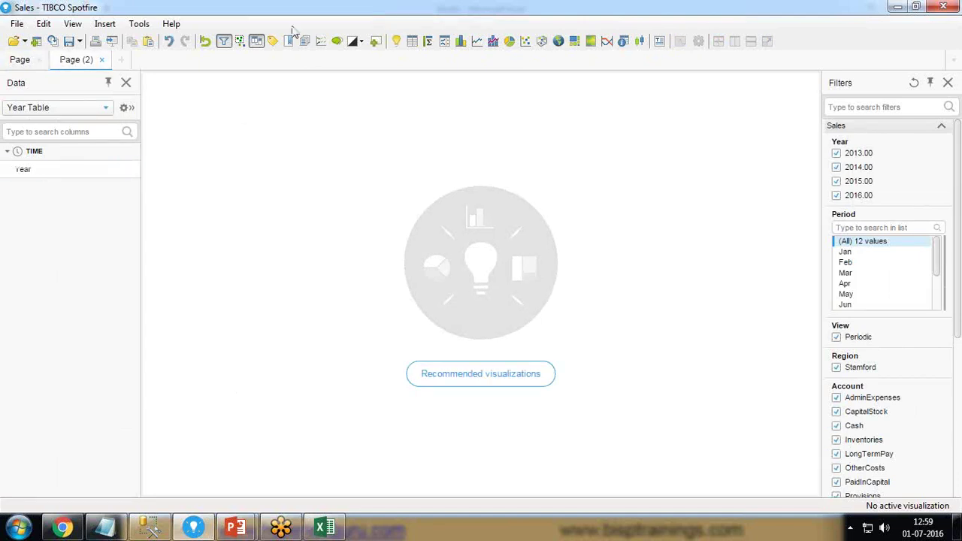
click(412, 41)
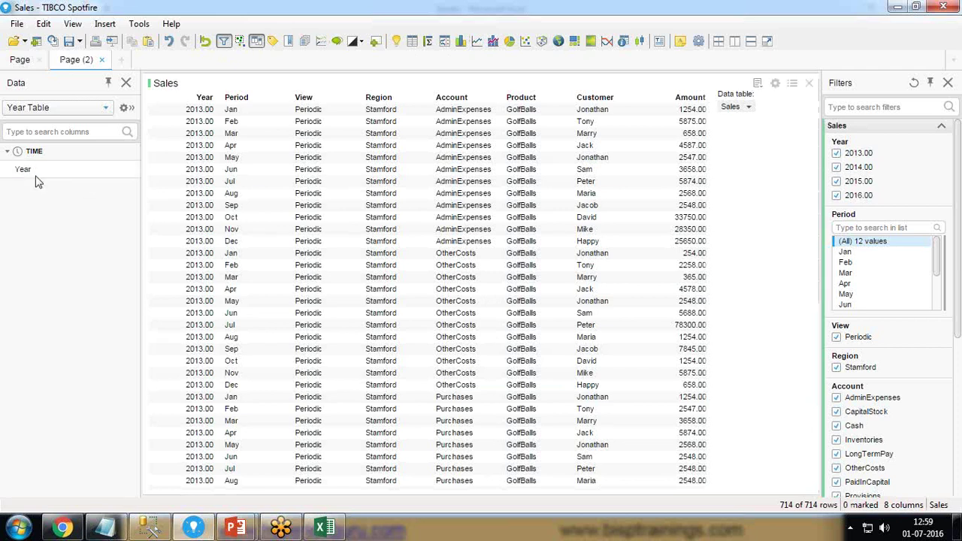
click(748, 111)
click(790, 131)
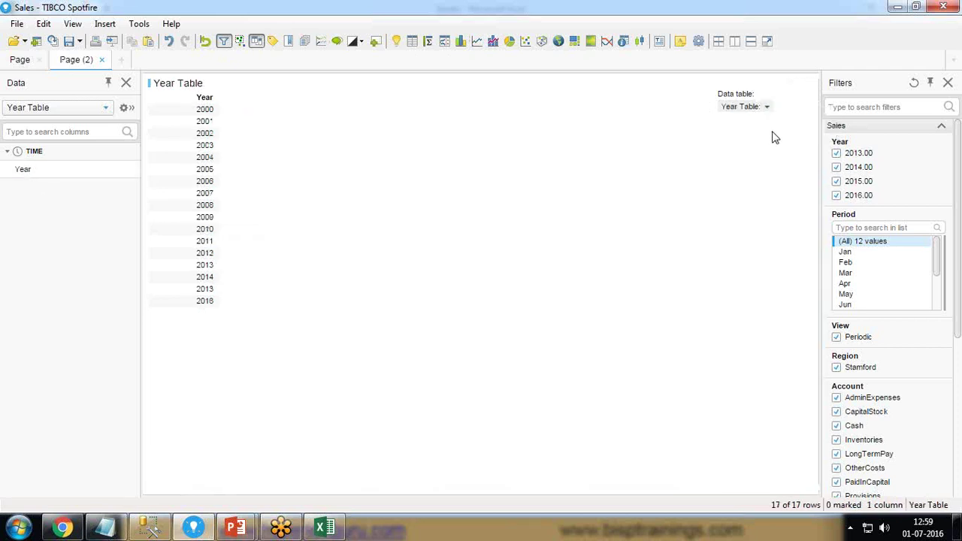
click(19, 59)
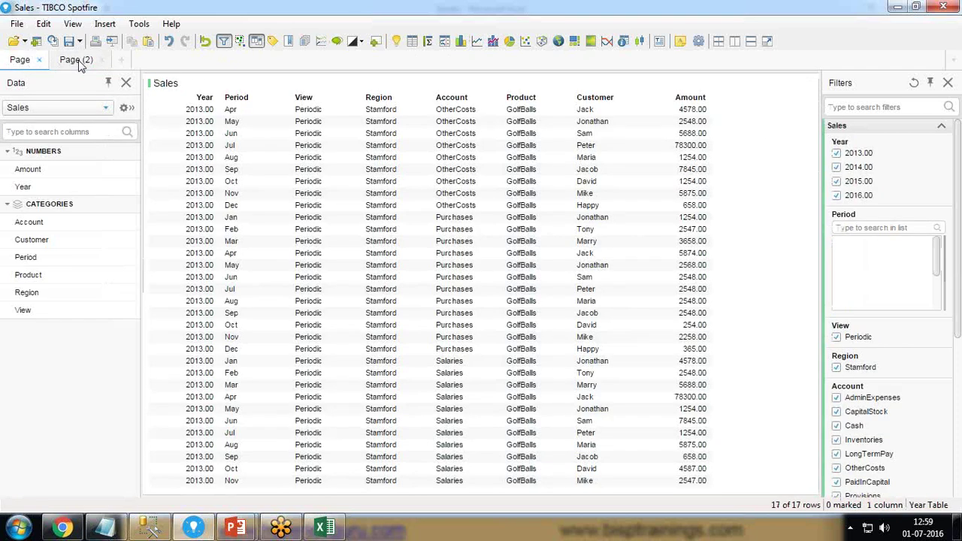
click(75, 60)
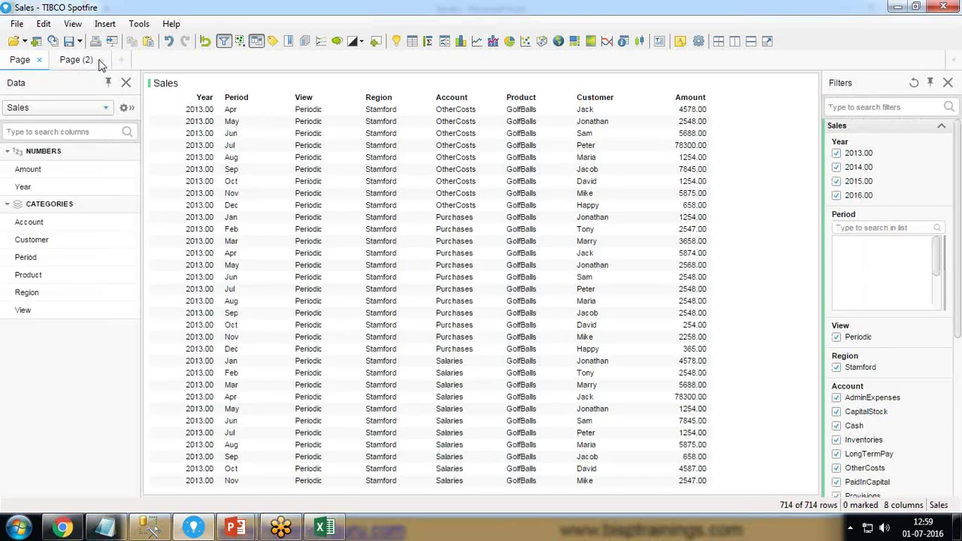
click(73, 60)
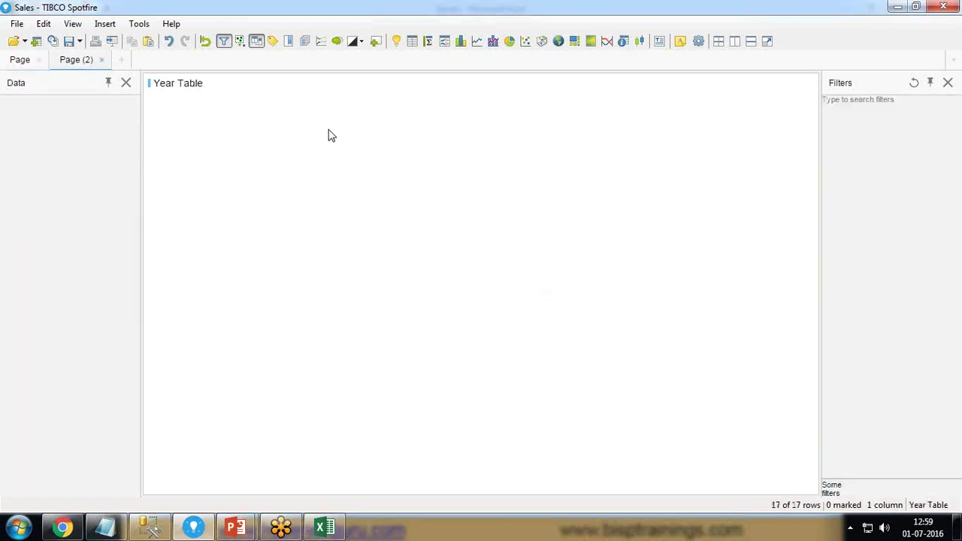
click(766, 108)
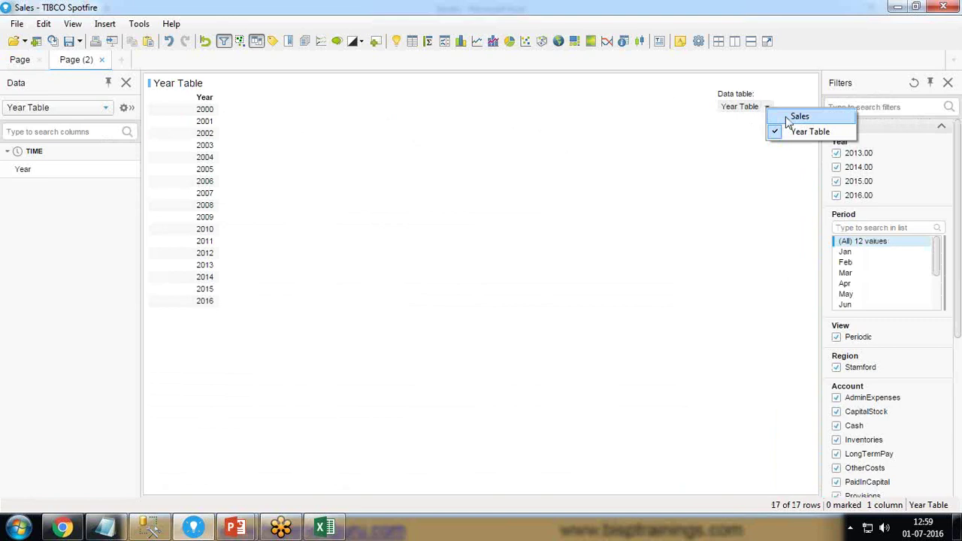
click(774, 115)
click(749, 108)
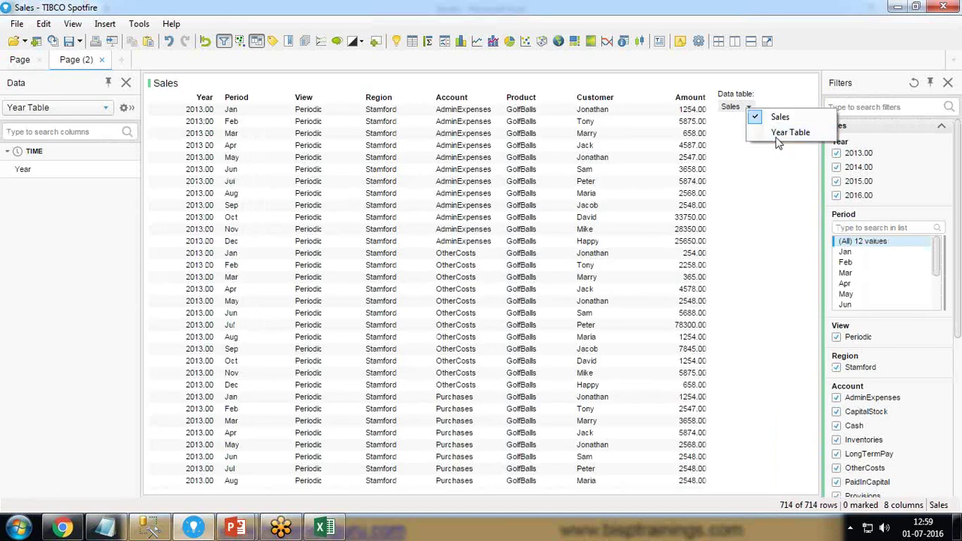
click(790, 131)
click(765, 109)
click(779, 118)
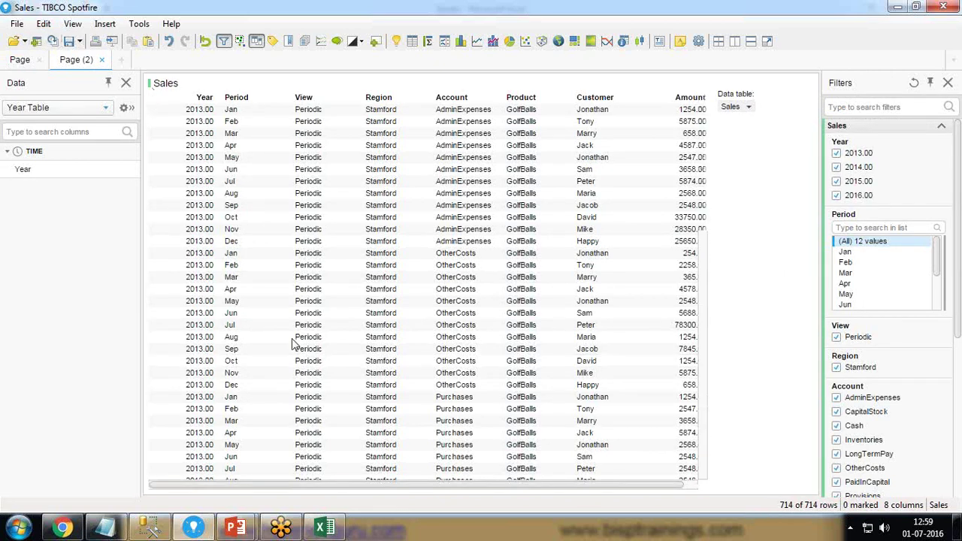
Step: Open Data Table Properties and the Settings for the Sales table's Imported data type
click(44, 24)
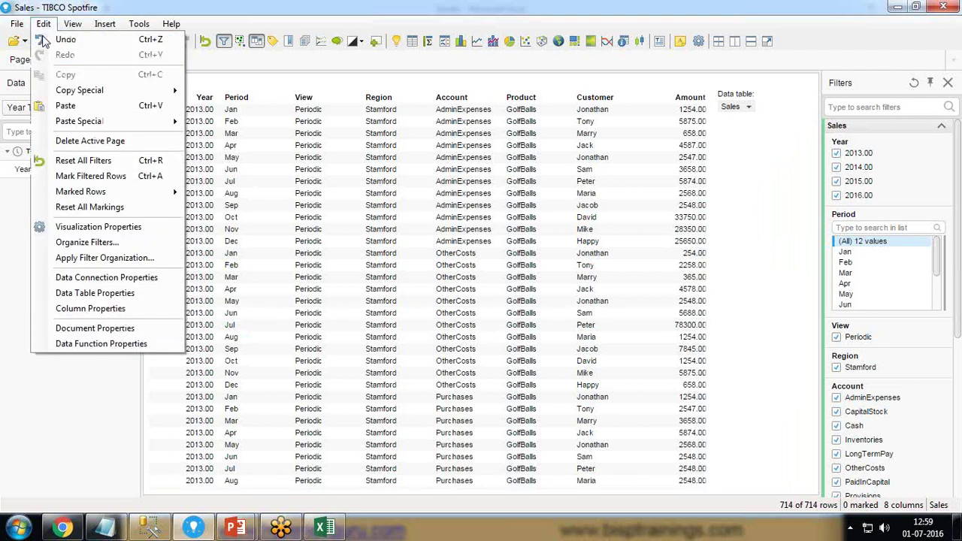
click(98, 293)
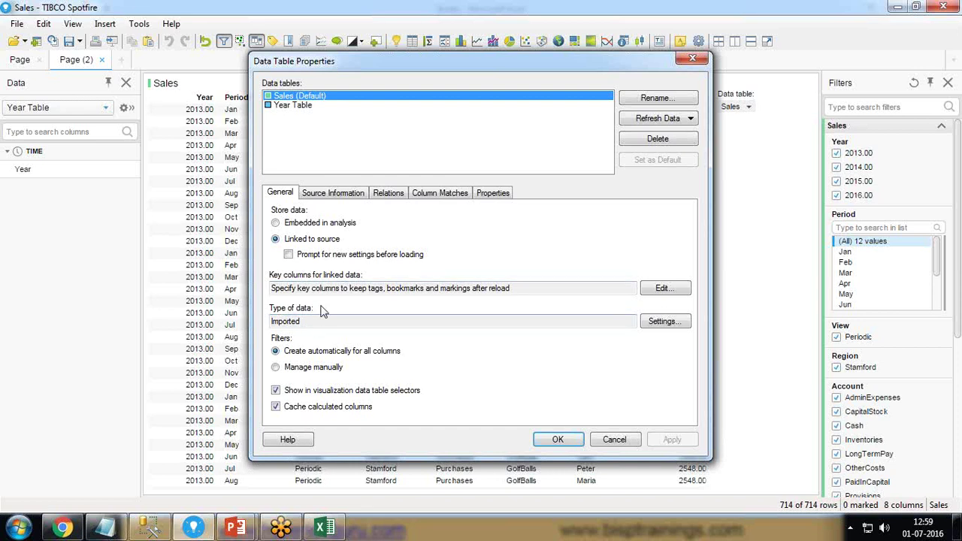
drag(302, 321, 271, 331)
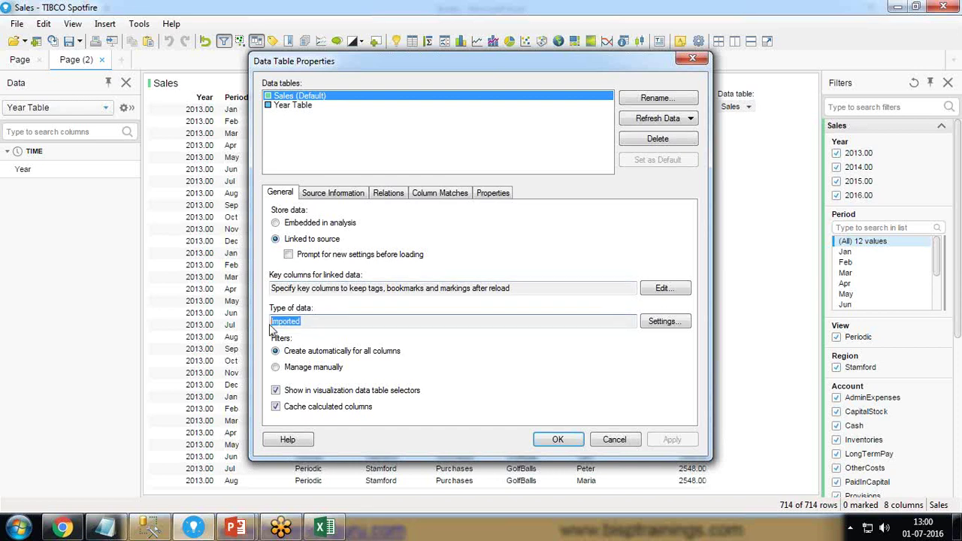
click(664, 322)
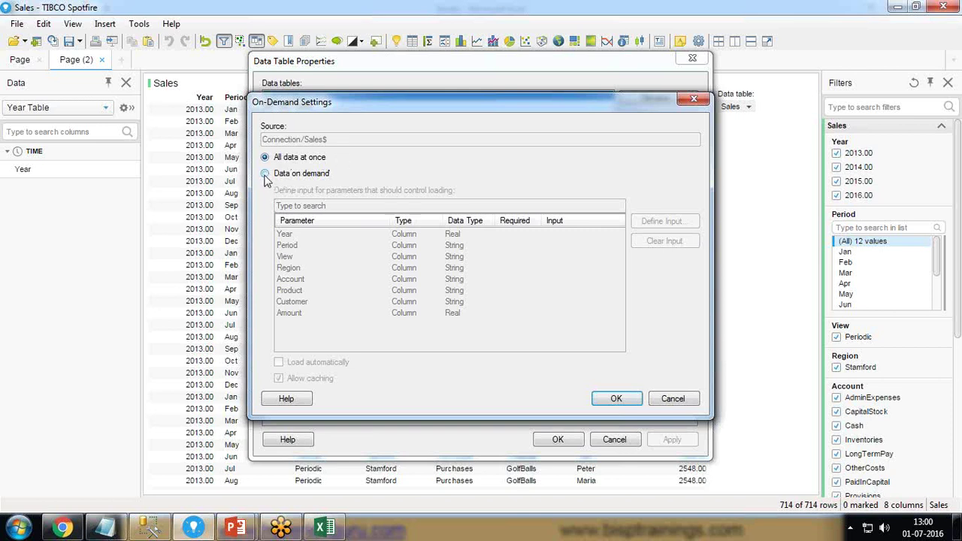
Step: Switch Sales to data on demand, feeding the Year parameter from Year Table's Year column
click(264, 174)
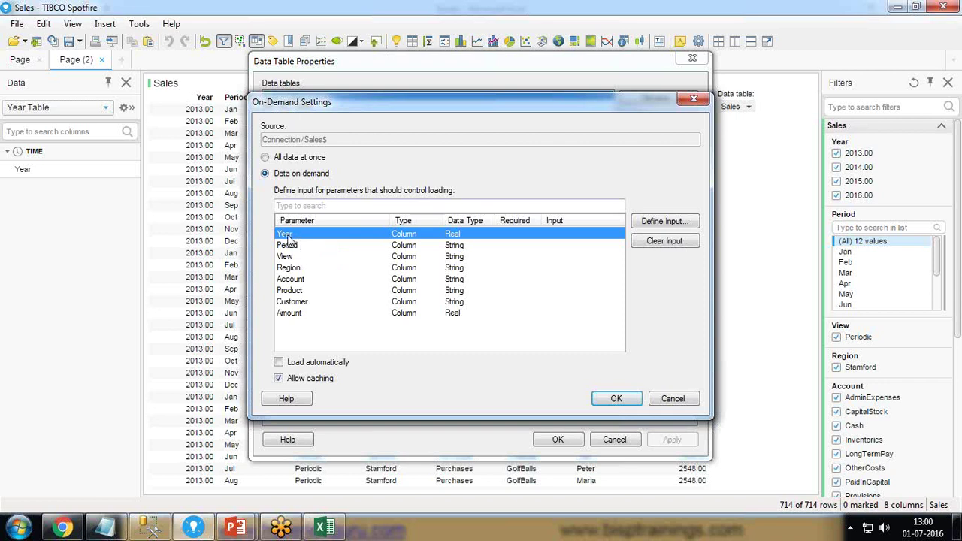
click(666, 222)
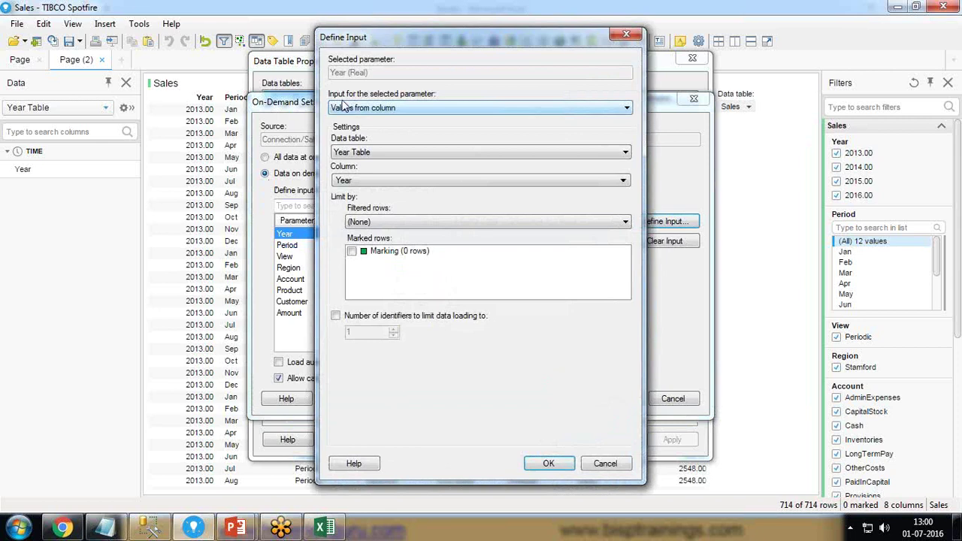
click(410, 105)
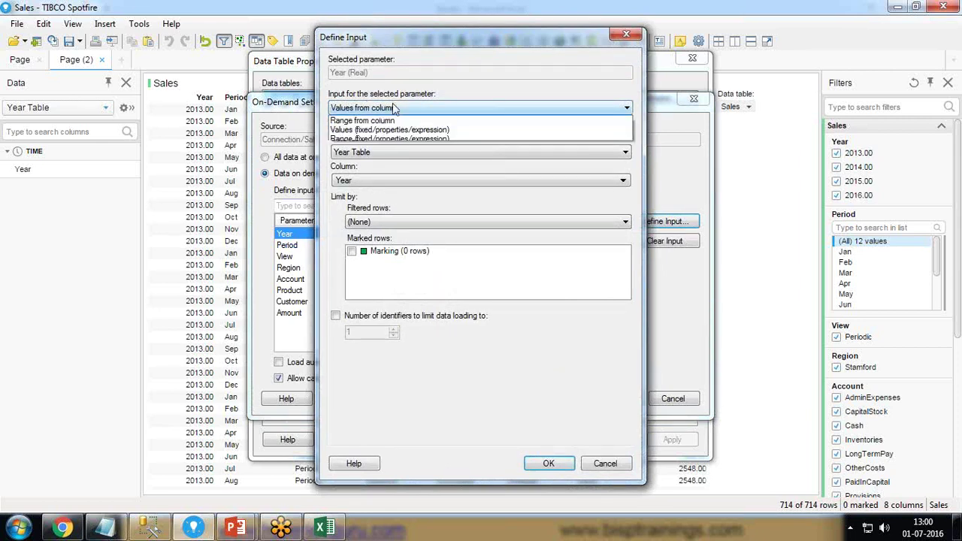
click(390, 120)
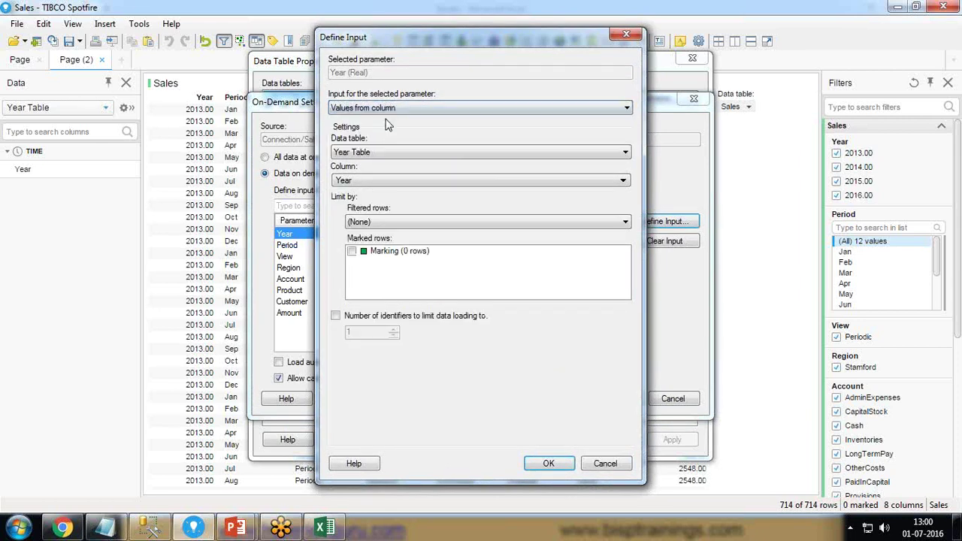
click(368, 182)
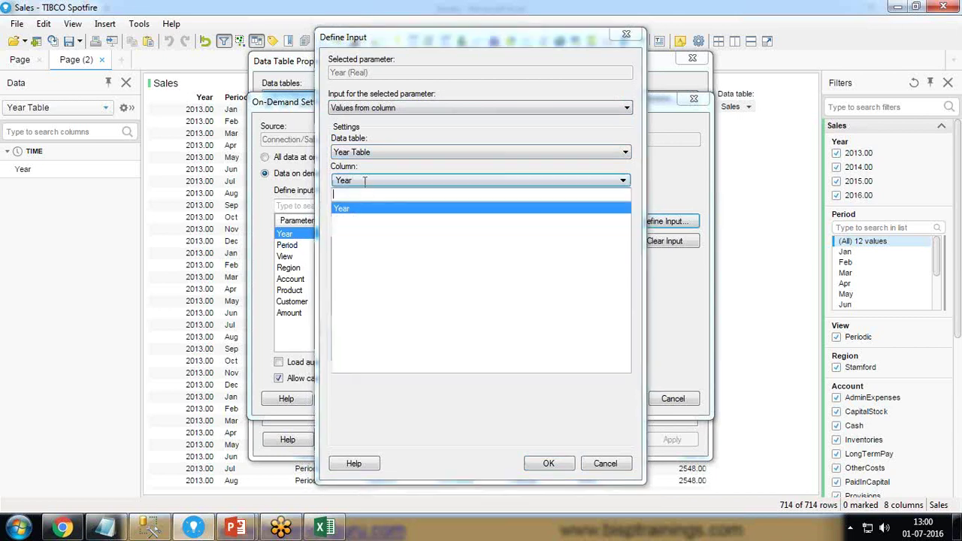
click(355, 209)
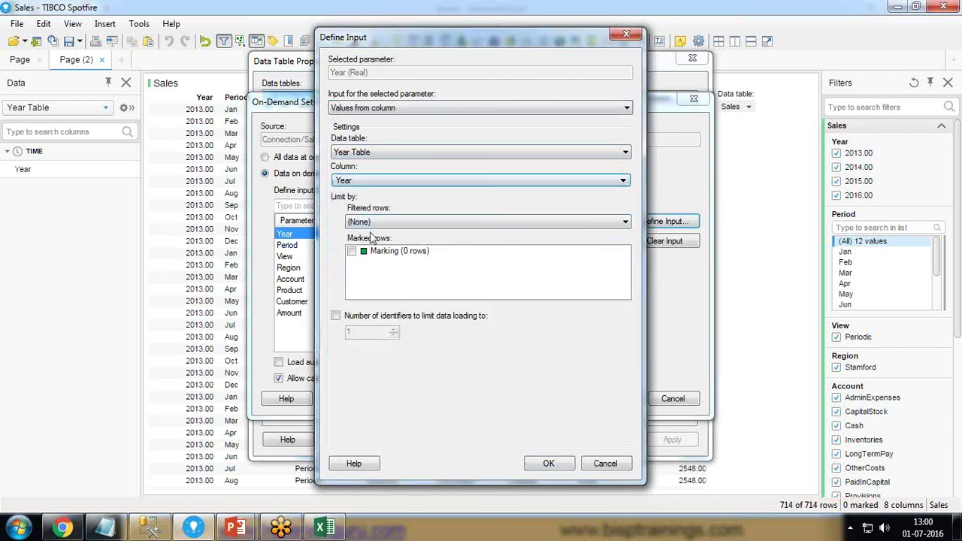
click(380, 222)
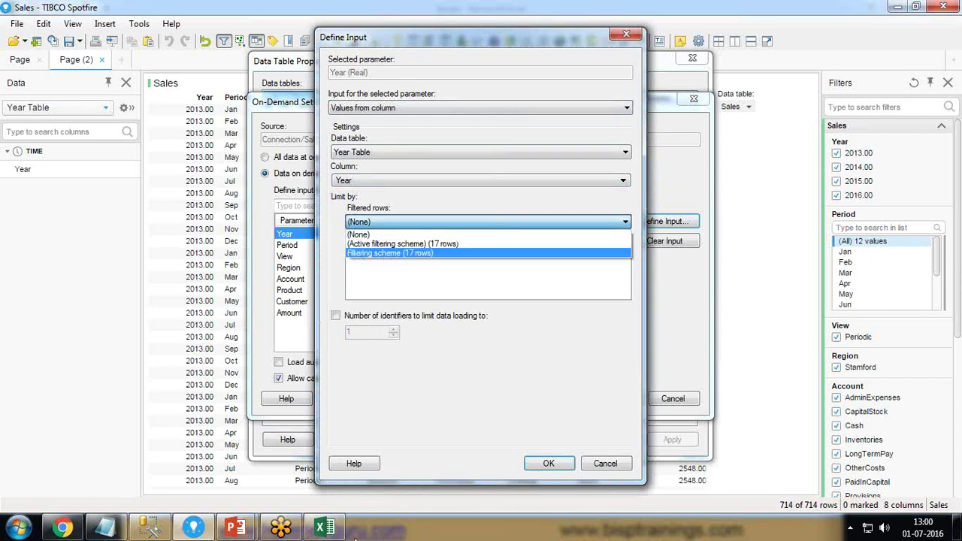
Step: Limit the Year input to the Filtering scheme, then confirm both dialogs and apply the changes
click(325, 527)
drag(75, 309, 70, 248)
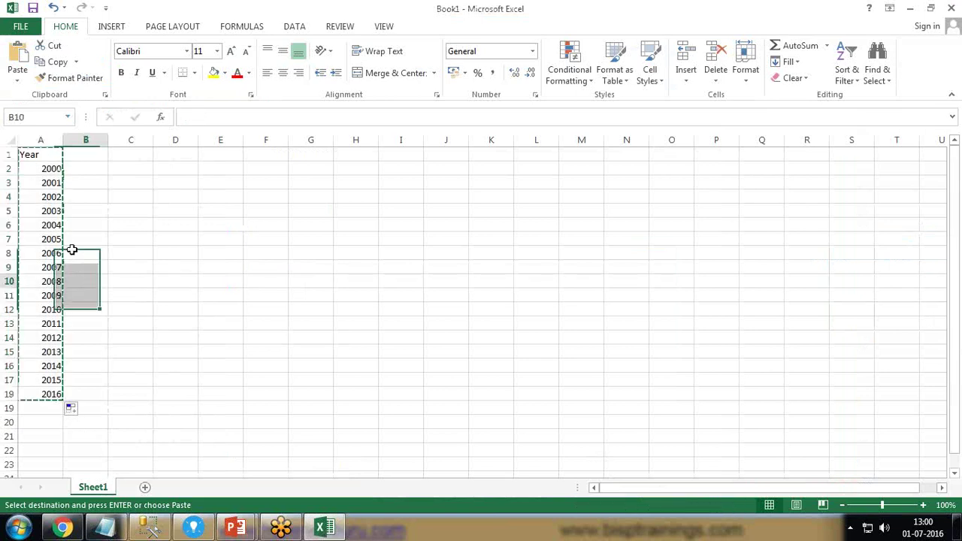
drag(38, 167, 44, 395)
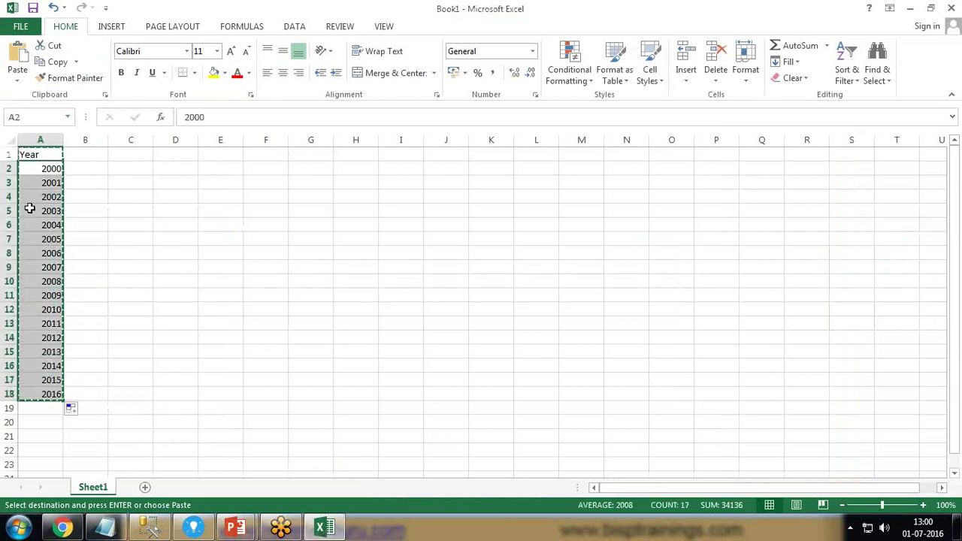
click(161, 529)
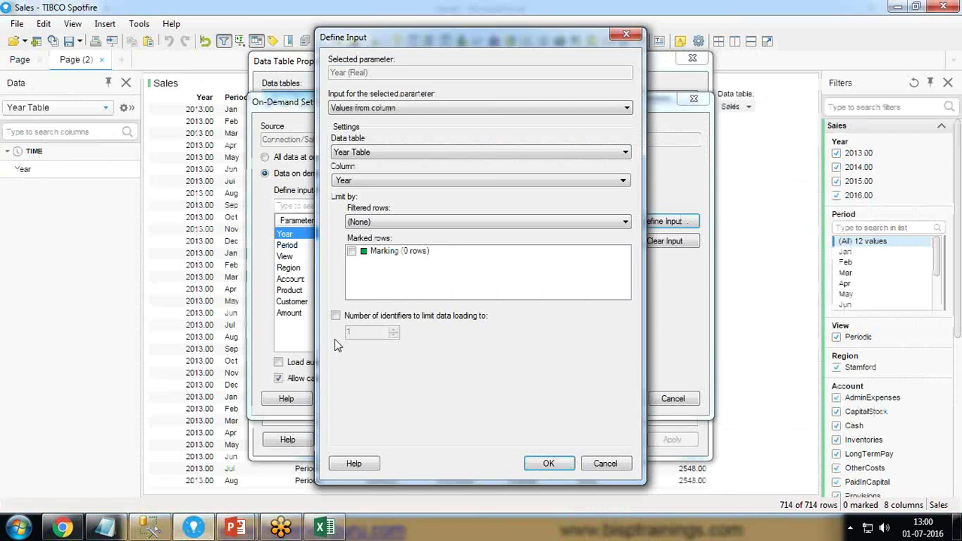
click(374, 222)
click(383, 256)
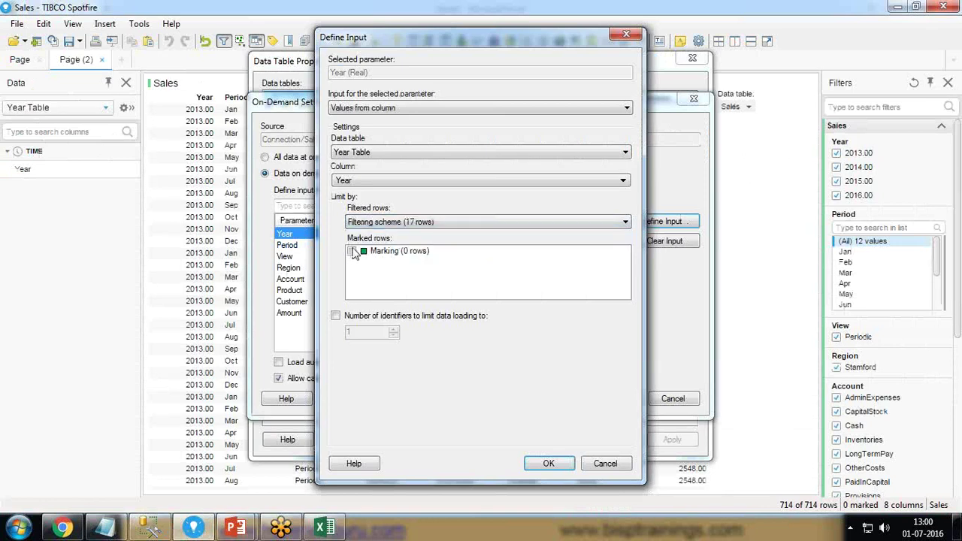
click(555, 465)
click(616, 399)
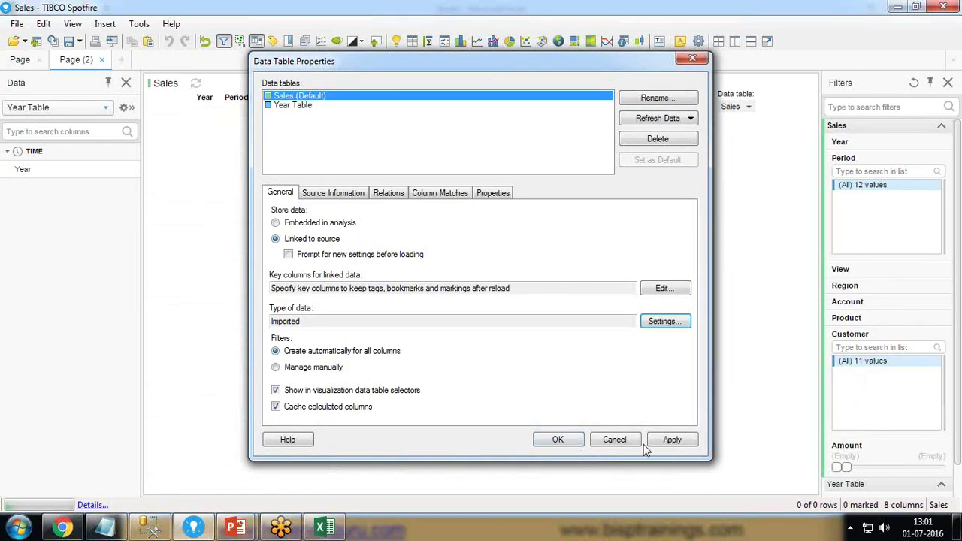
click(669, 440)
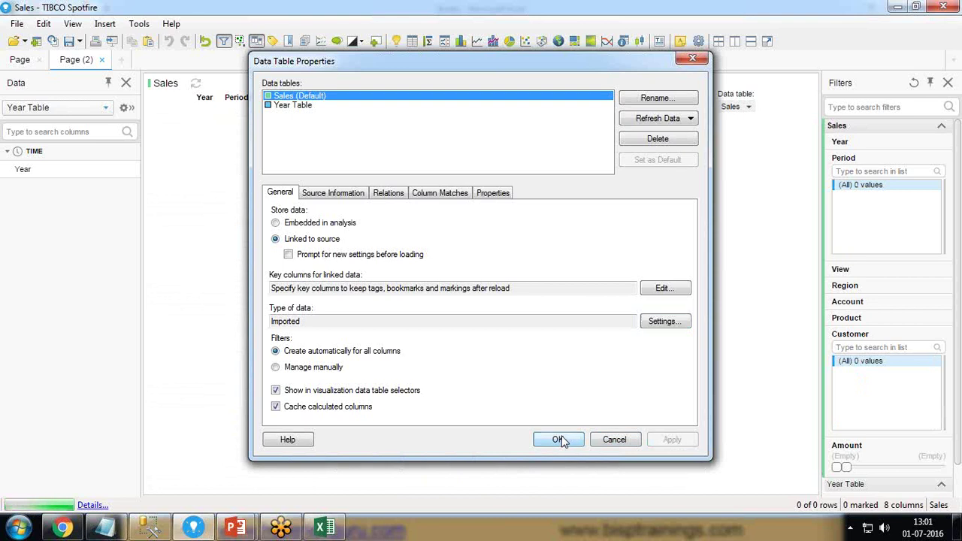
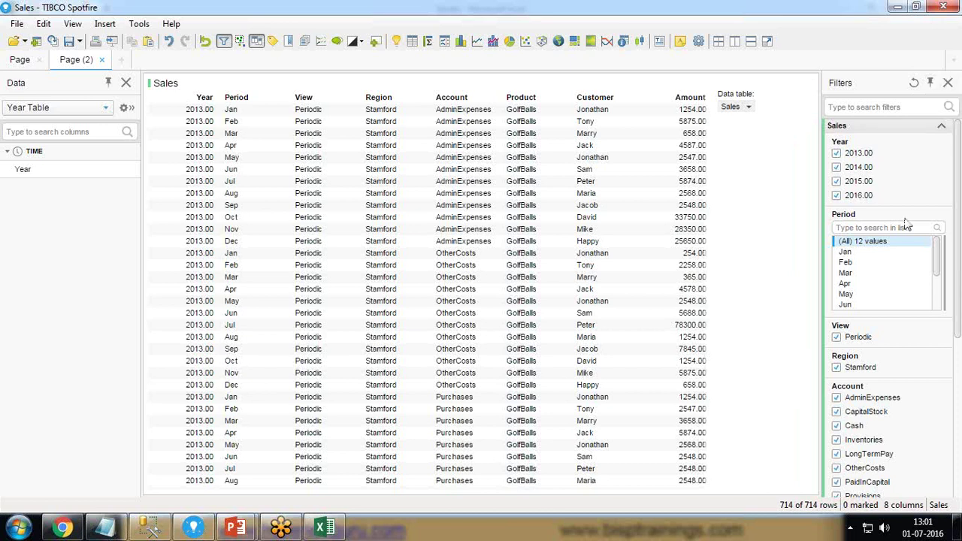
Step: Open Organize Filters from the Filters panel's context menu
right_click(869, 84)
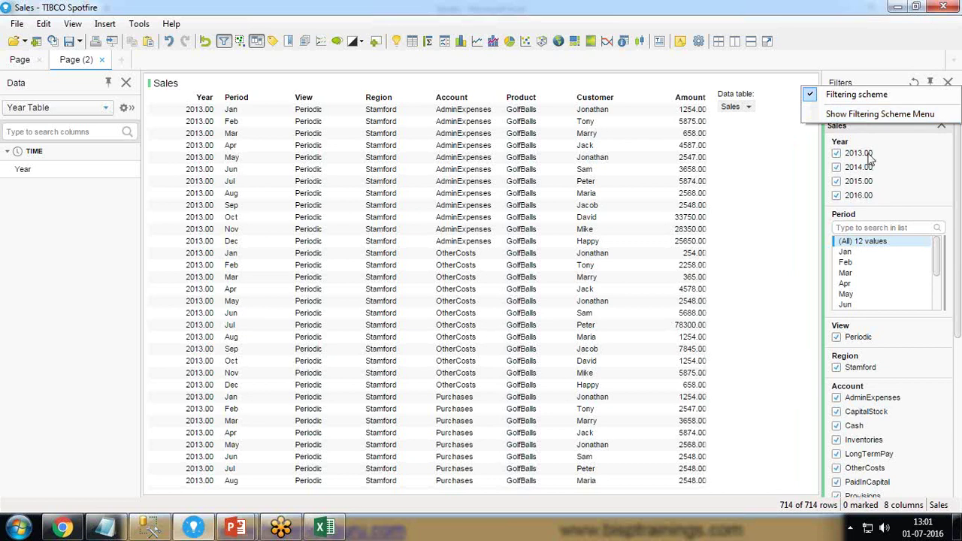
click(876, 82)
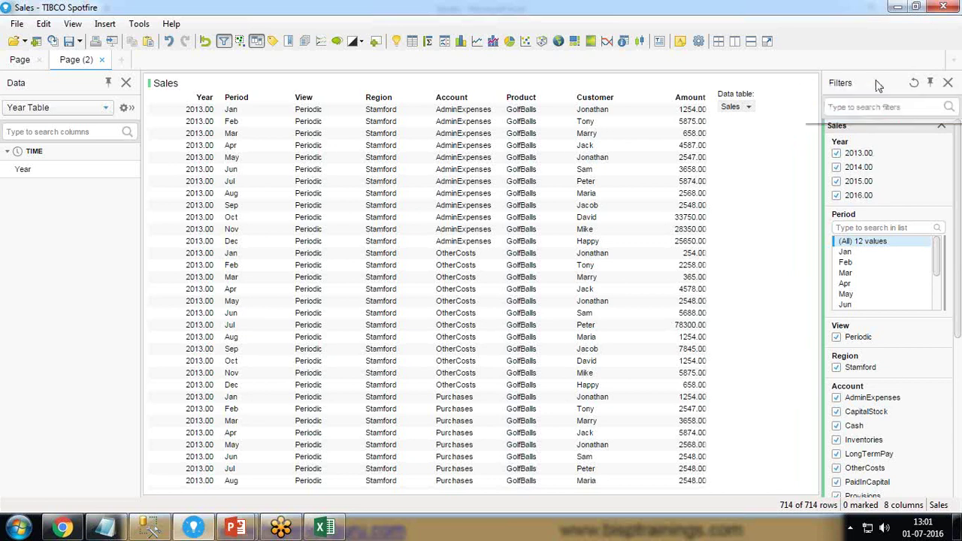
right_click(928, 481)
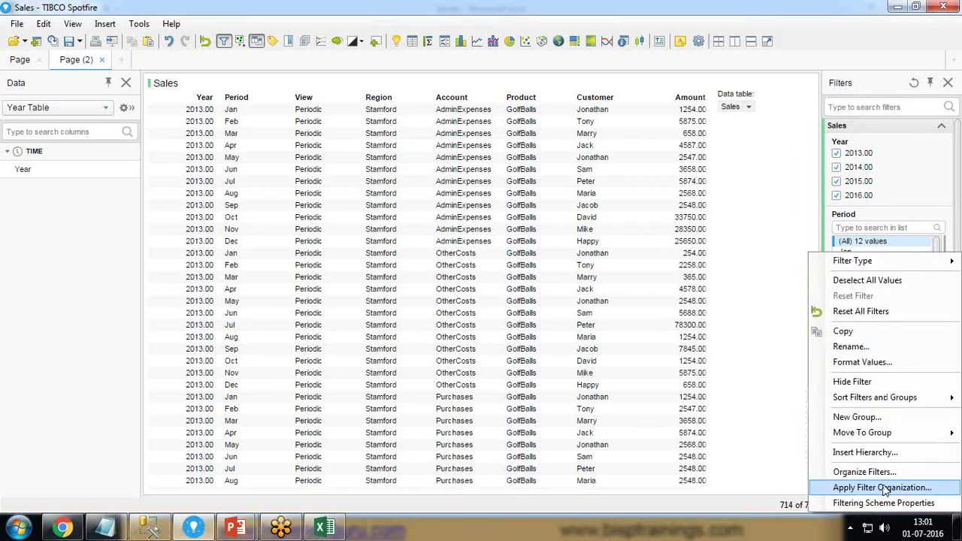
click(864, 472)
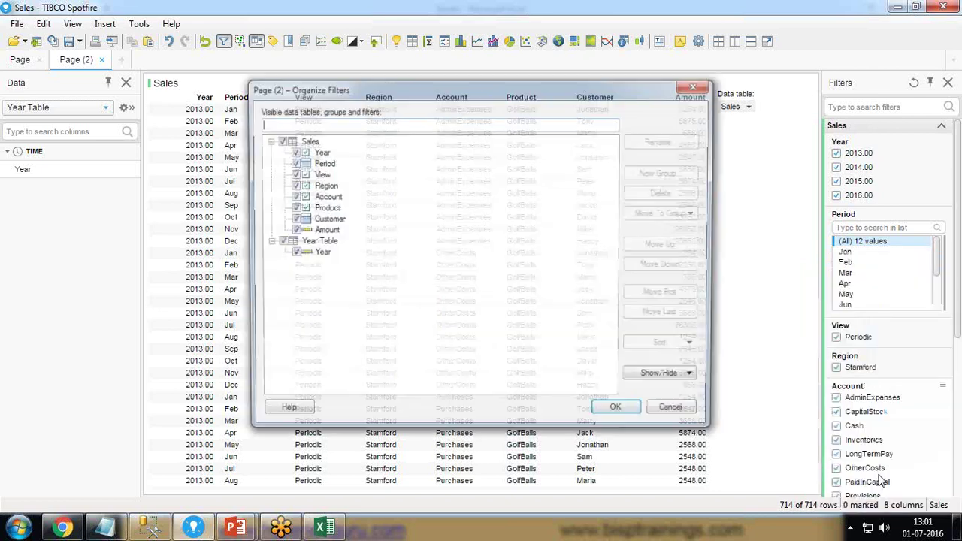
Step: Hide the Period, View, Region, Account, Product, Customer and Amount filters
click(291, 163)
click(292, 174)
click(291, 185)
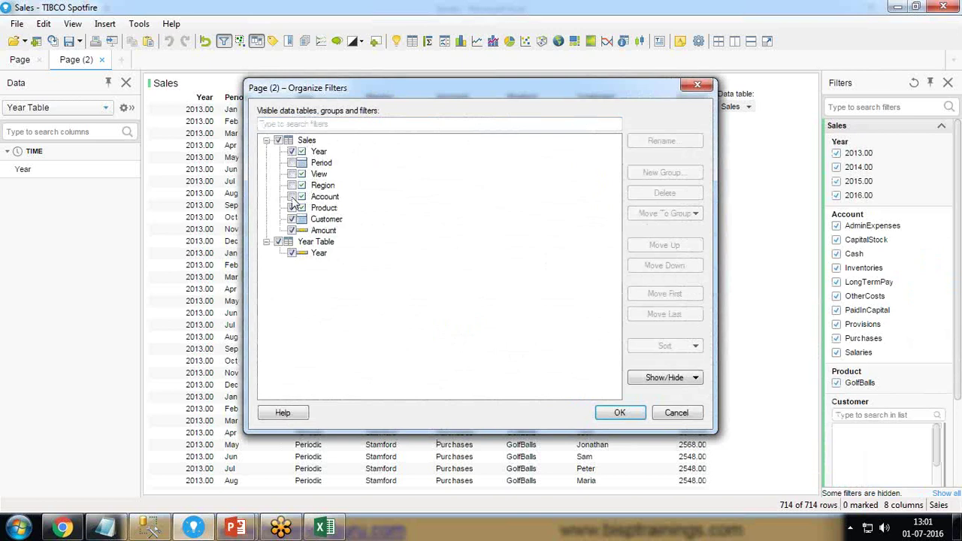
click(292, 196)
click(292, 207)
click(292, 218)
click(291, 230)
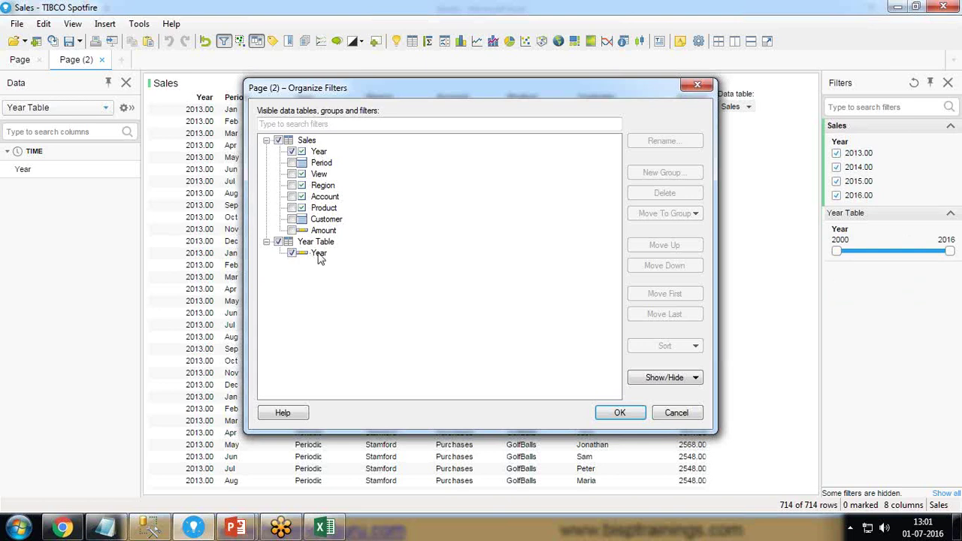
Step: Confirm the filter organization and make the Year Table Year filter a List Box Filter
click(619, 415)
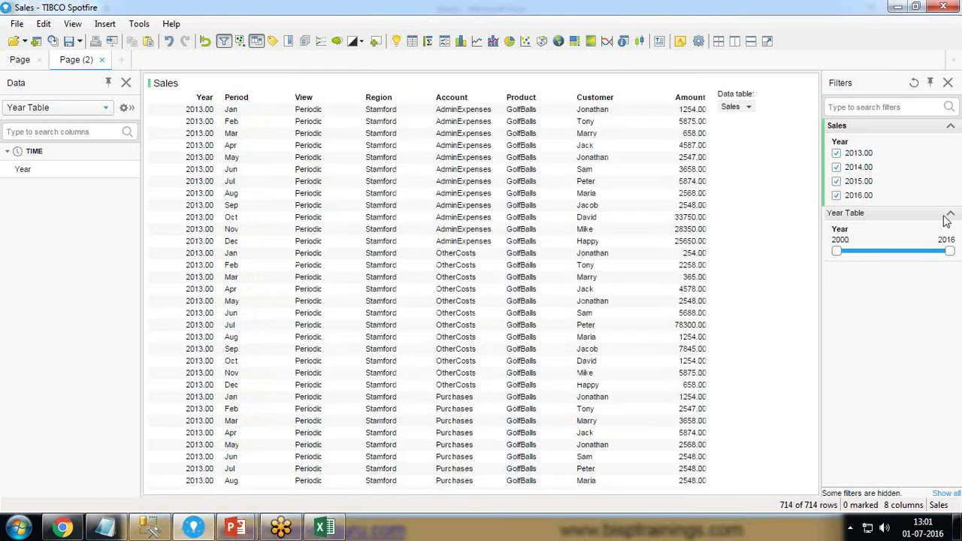
right_click(863, 239)
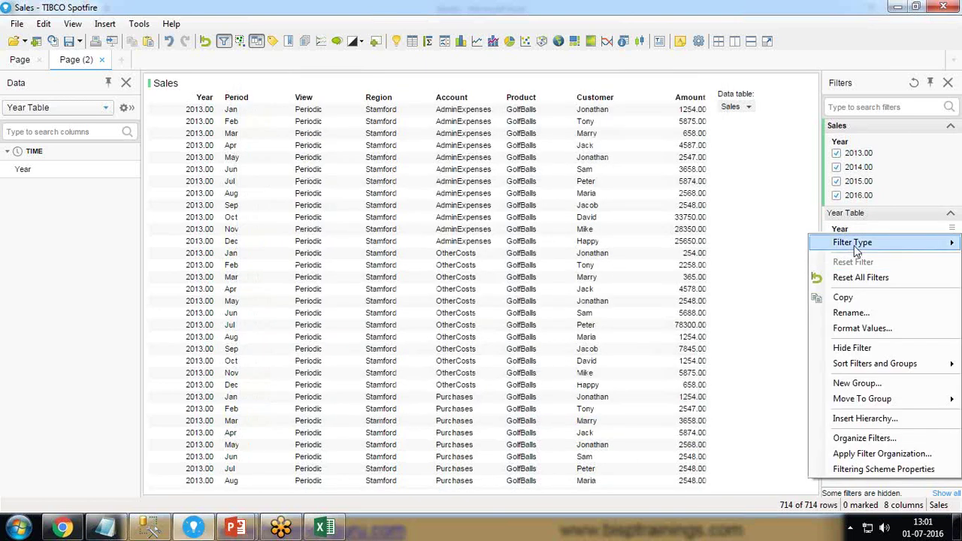
mouse_move(856, 245)
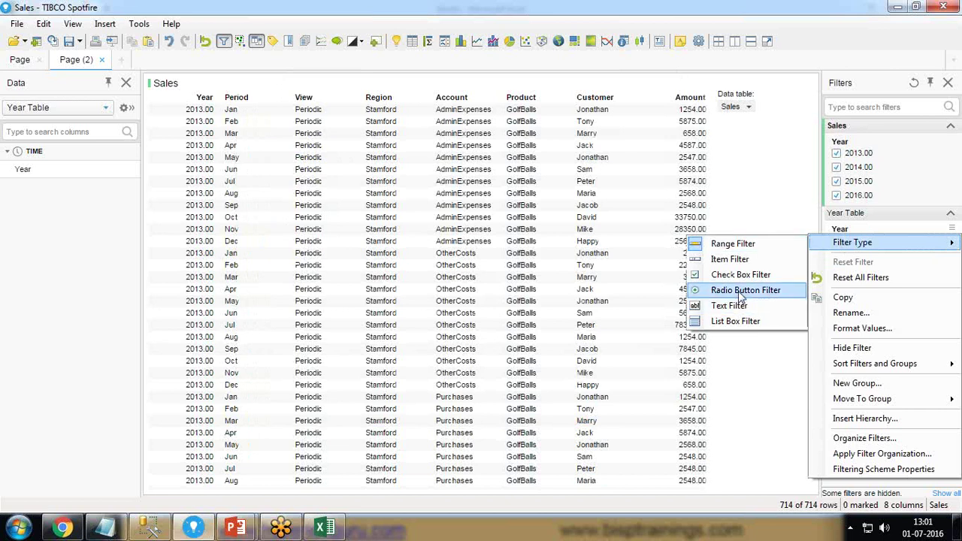
click(739, 329)
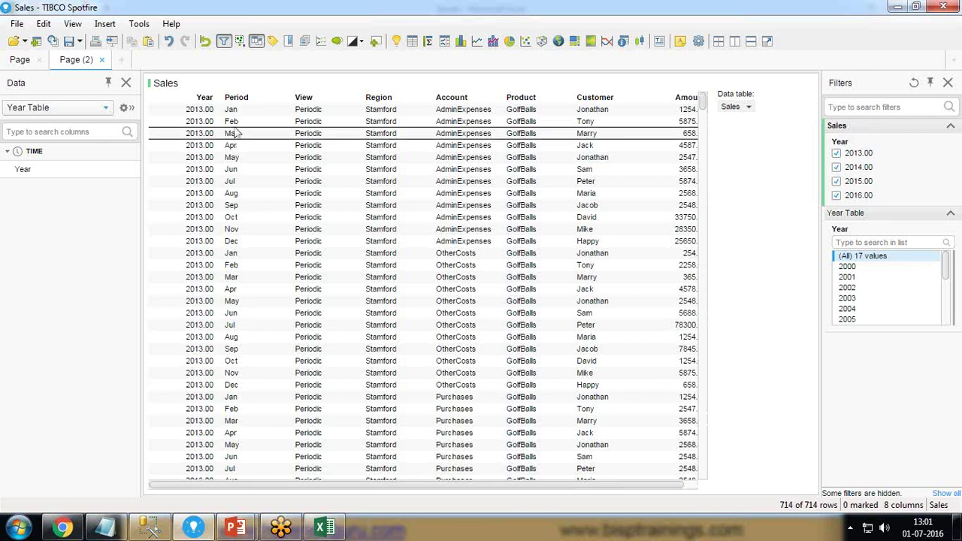
mouse_move(814, 86)
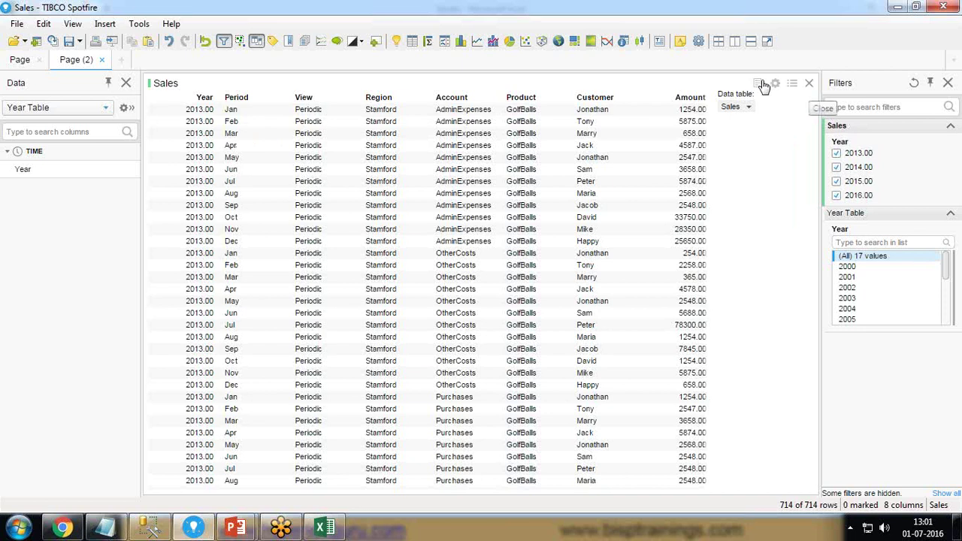
Step: Replace the Sales table with a new table and add a line chart
click(809, 83)
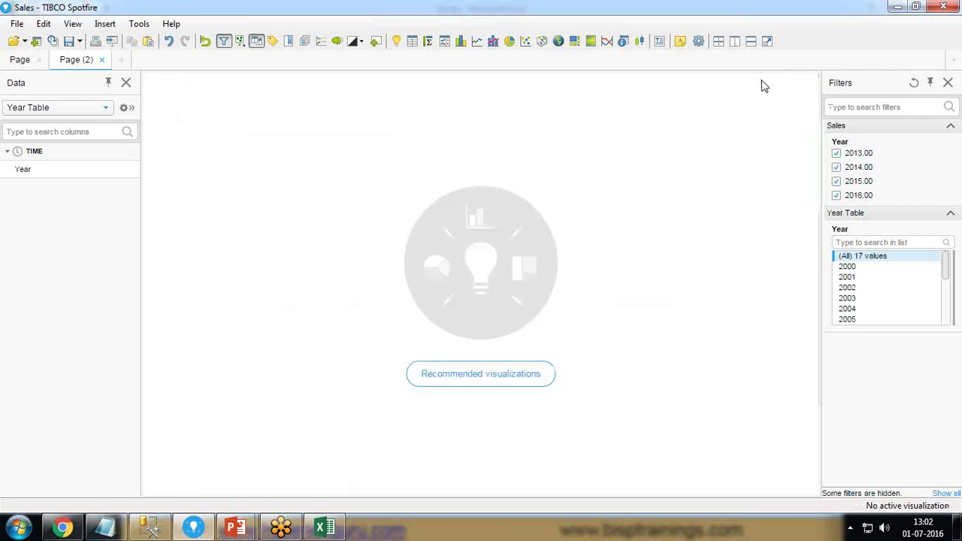
click(413, 42)
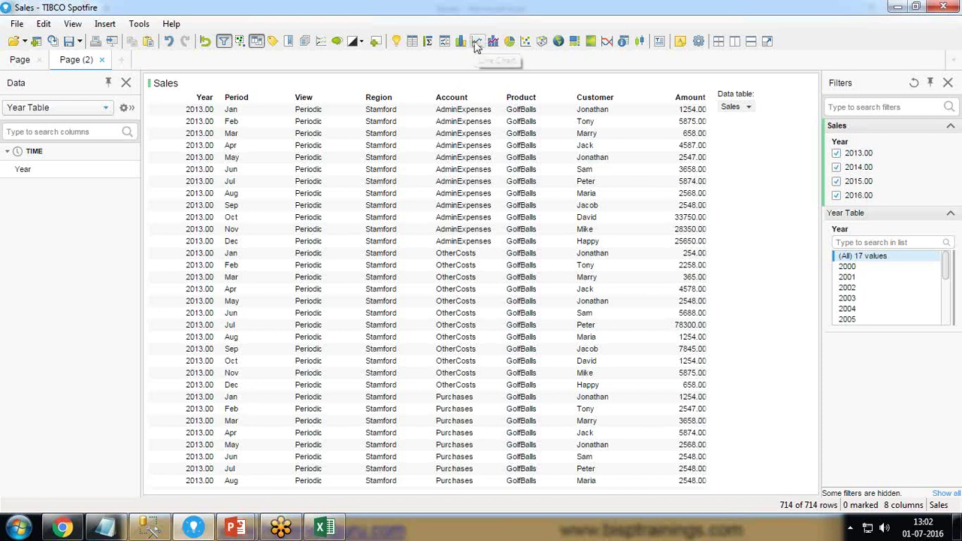
click(477, 43)
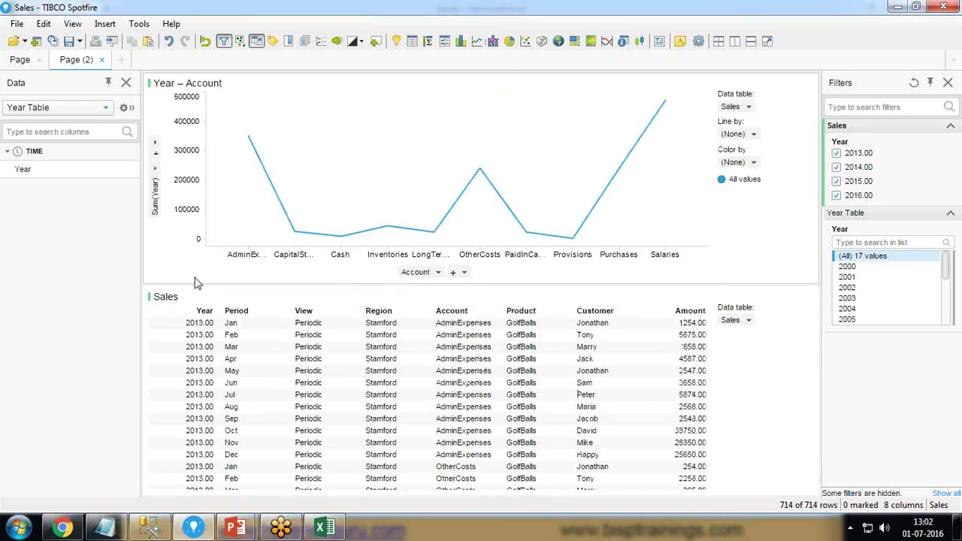
Step: Set the line chart's X-axis to Year and Y-axis to Sum(Amount)
click(439, 274)
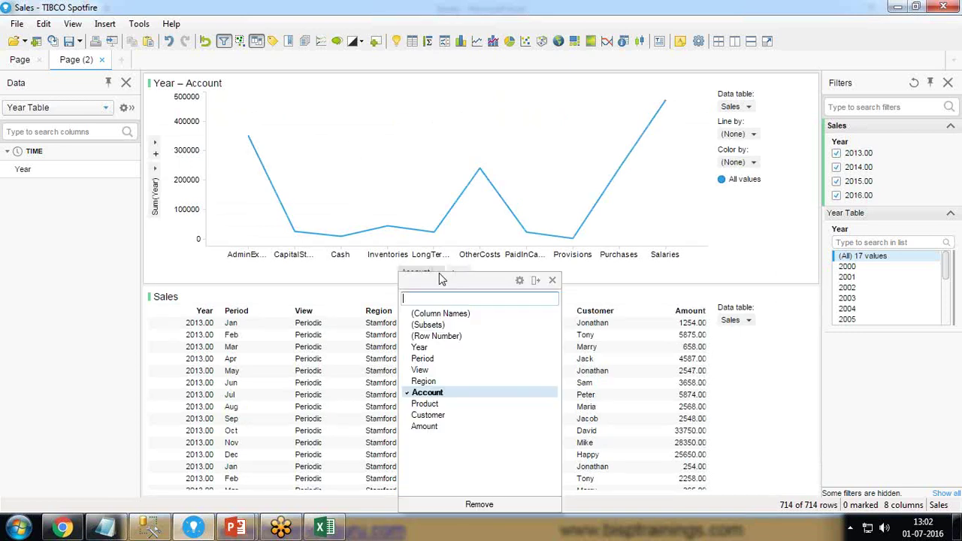
click(426, 382)
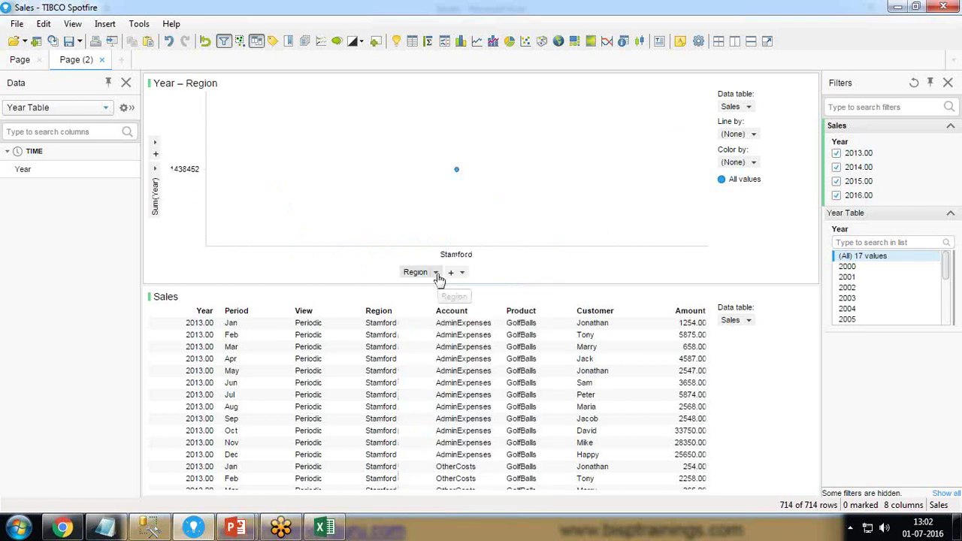
click(438, 273)
click(422, 347)
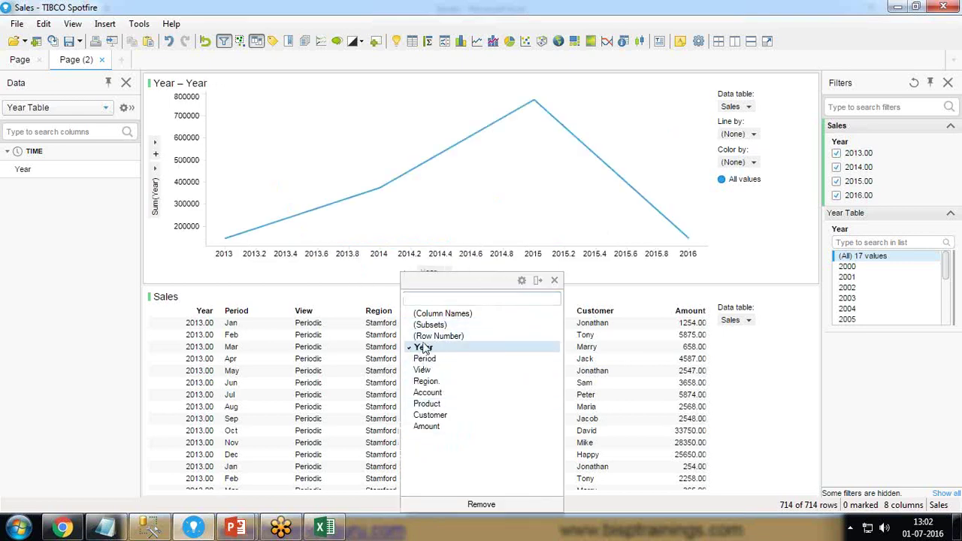
click(156, 173)
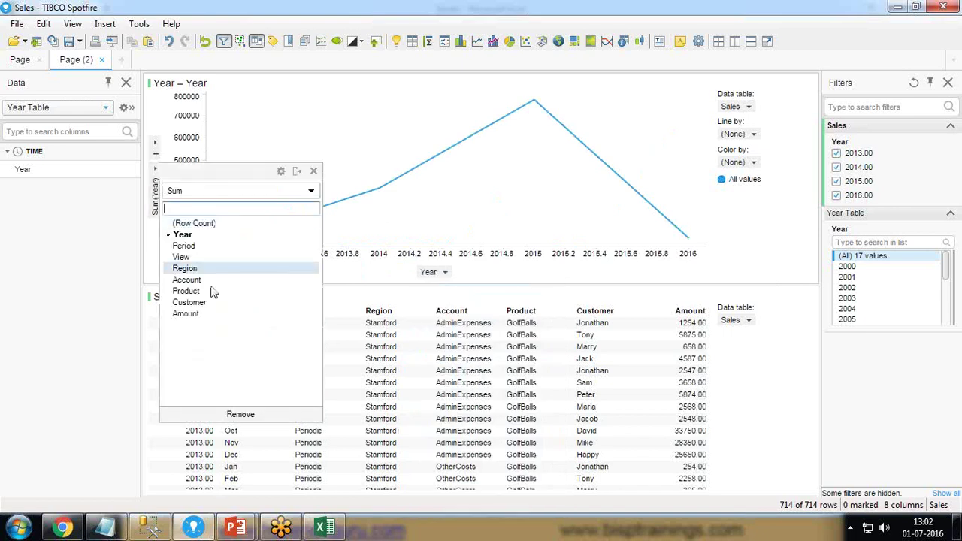
click(188, 313)
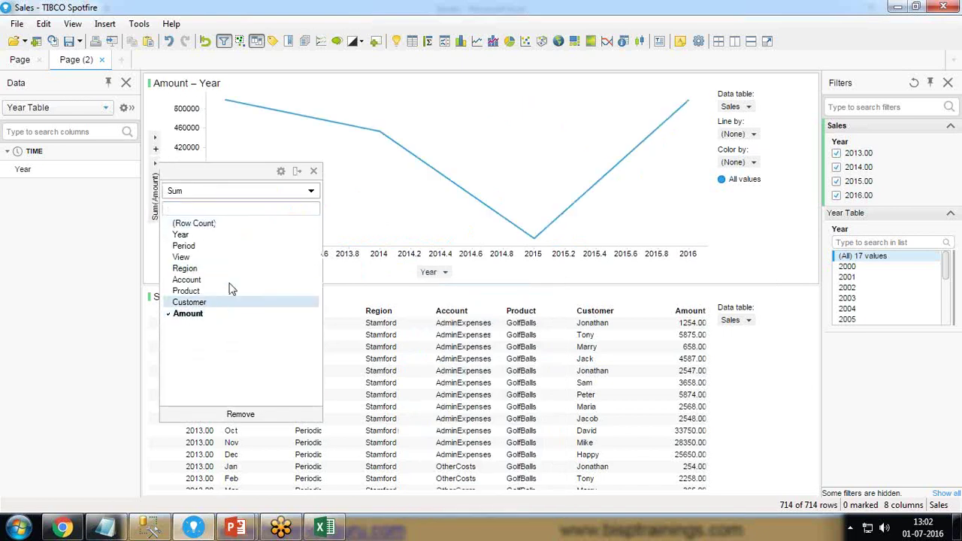
click(383, 277)
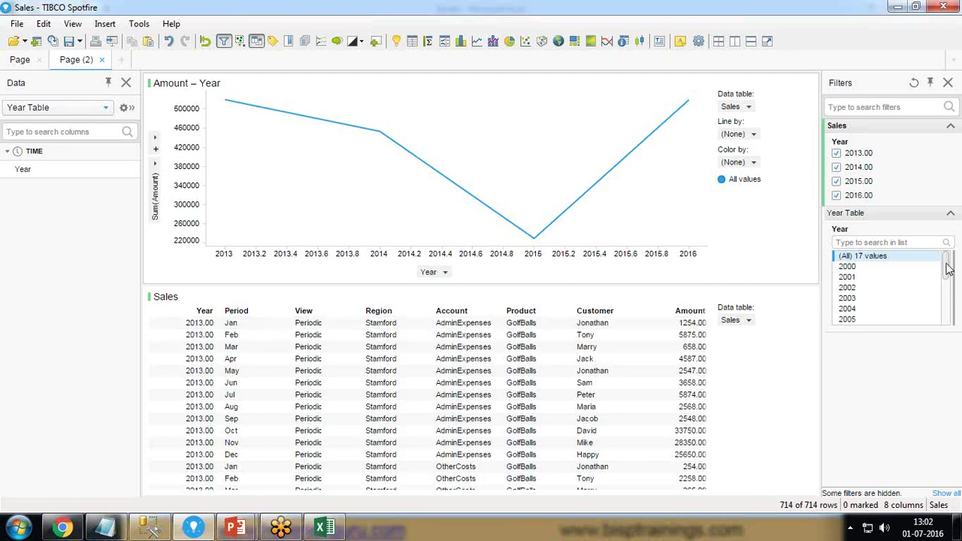
Step: Select 2015 and 2016 in the Year Table filter and refresh the data table
scroll(951, 292, down, 2)
drag(949, 295, 949, 306)
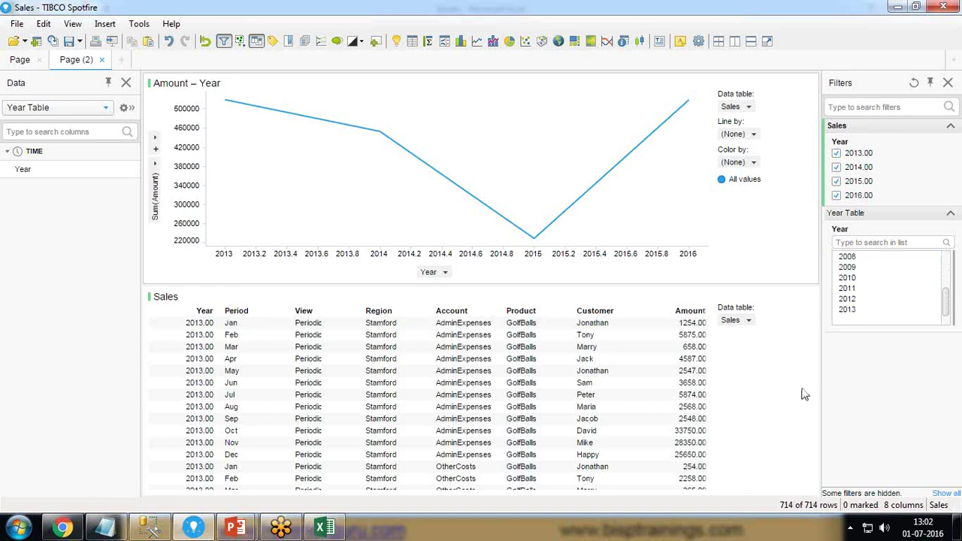
click(43, 23)
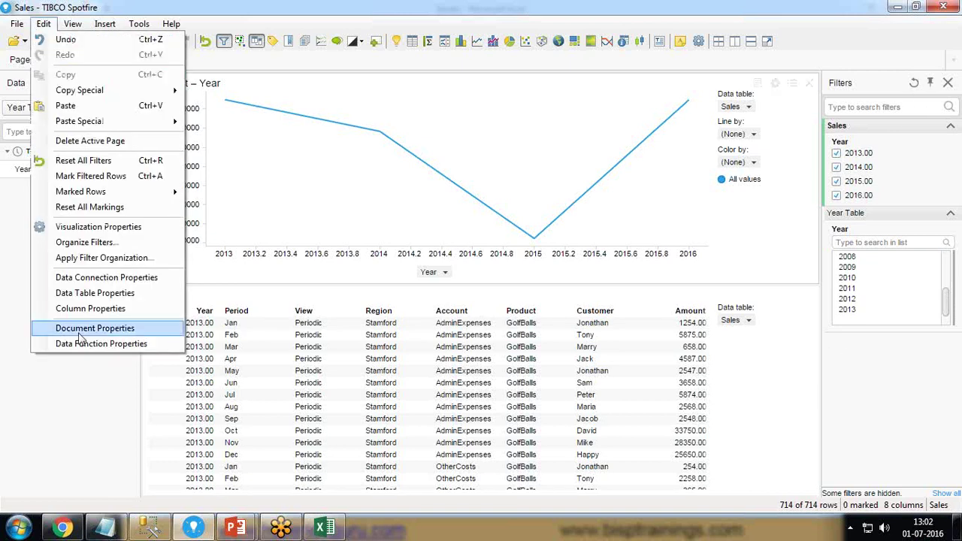
click(868, 411)
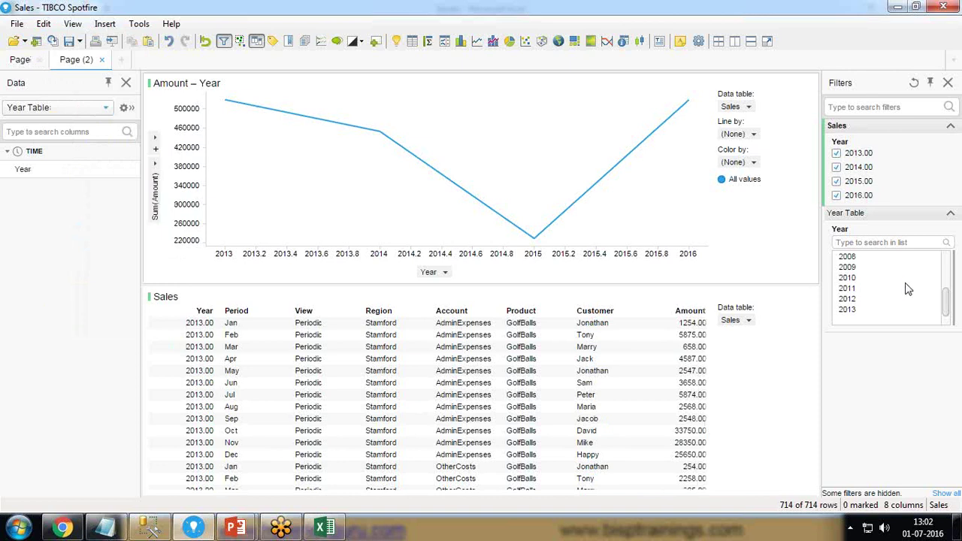
mouse_move(948, 302)
mouse_down()
mouse_move(946, 257)
mouse_move(947, 312)
mouse_up()
click(847, 309)
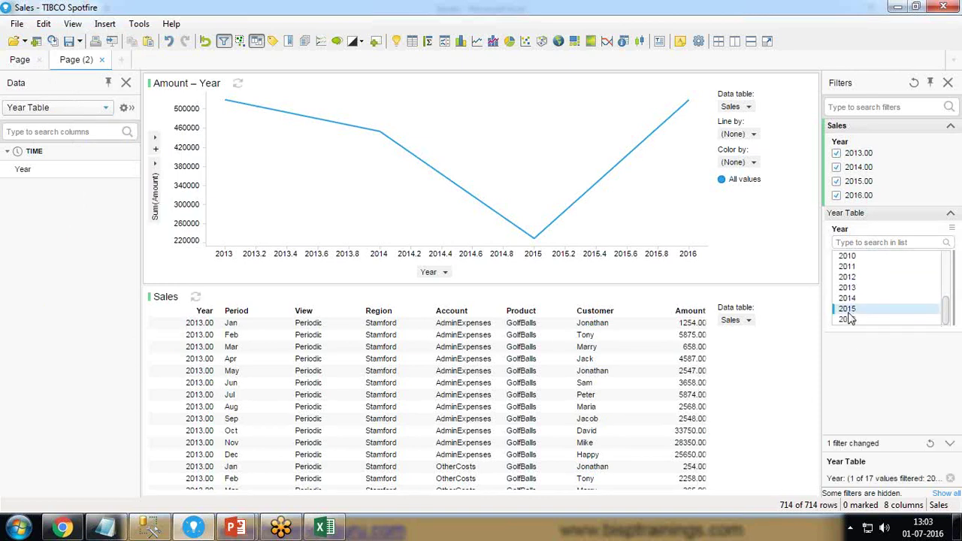
ctrl+click(850, 320)
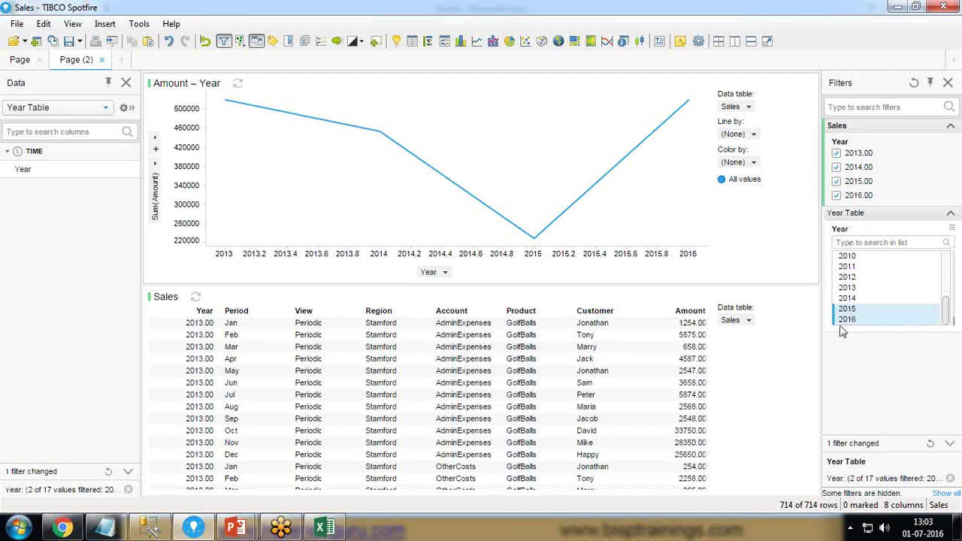
click(237, 85)
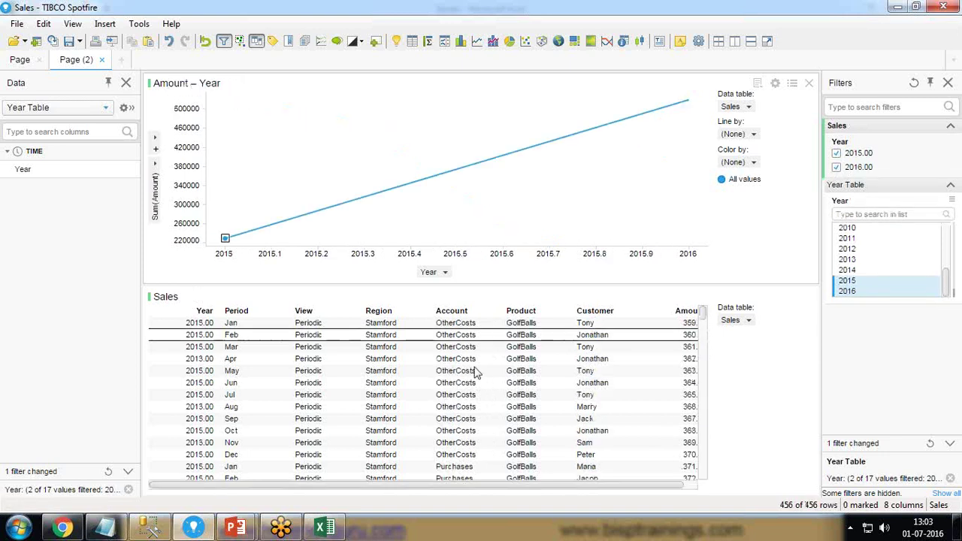
Step: Reselect years 2014 through 2016 and refresh, leaving 642 Sales rows
scroll(290, 350, down, 7)
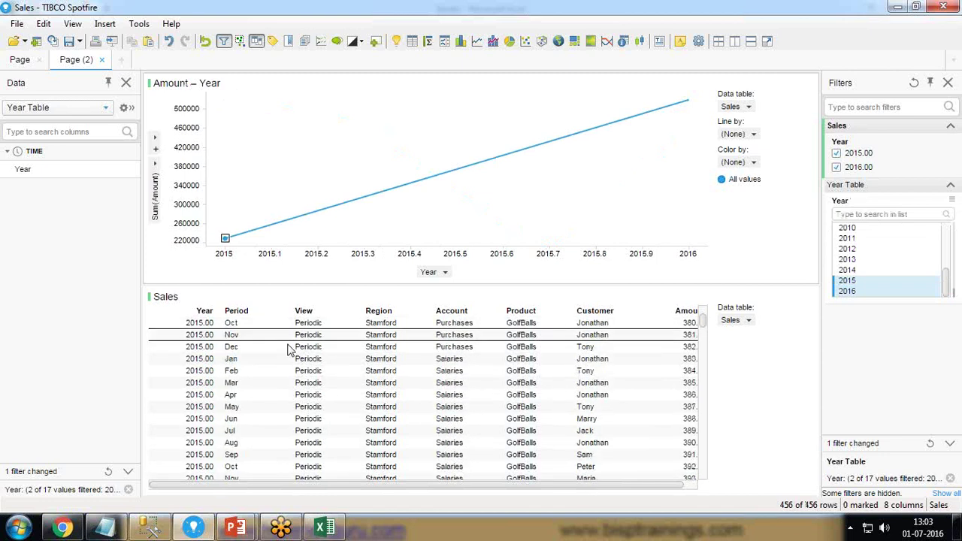
drag(703, 323, 716, 519)
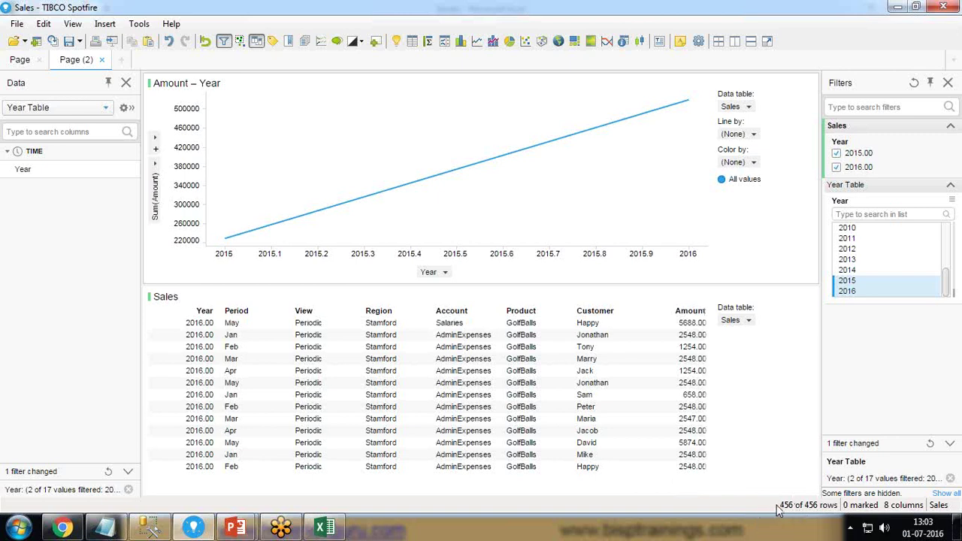
click(850, 270)
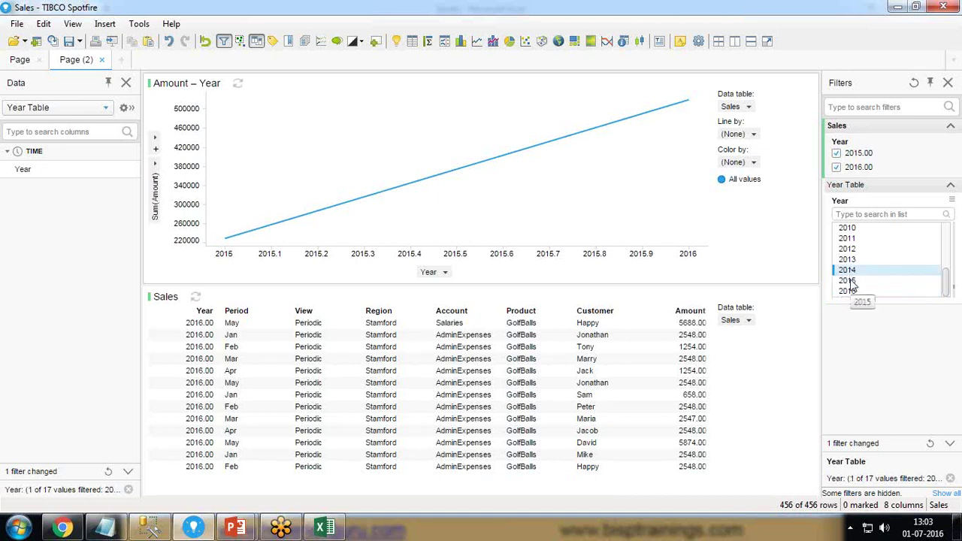
shift+click(852, 292)
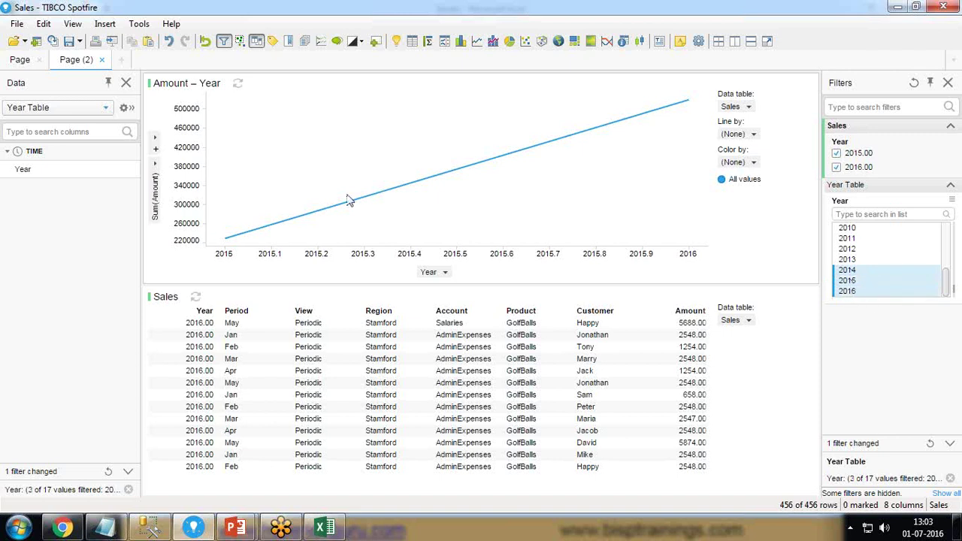
click(238, 83)
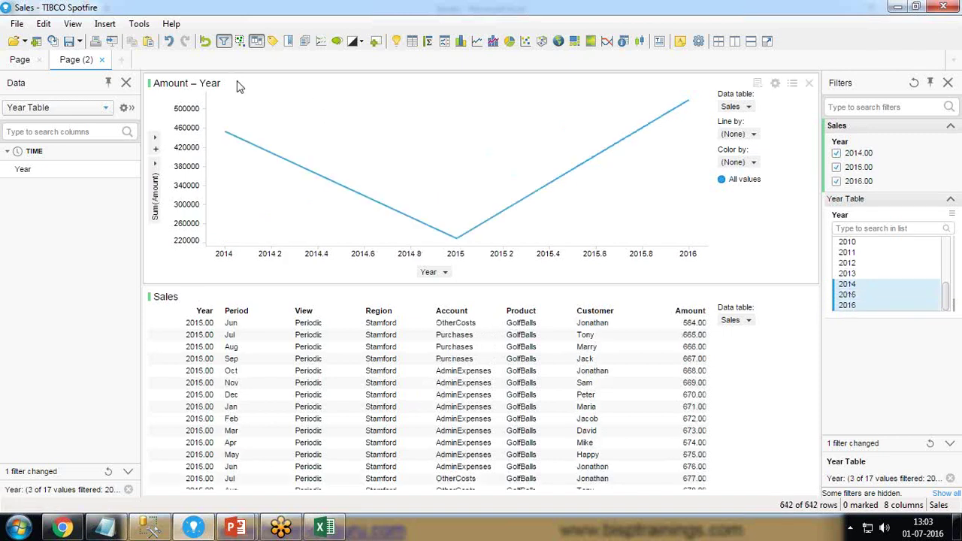